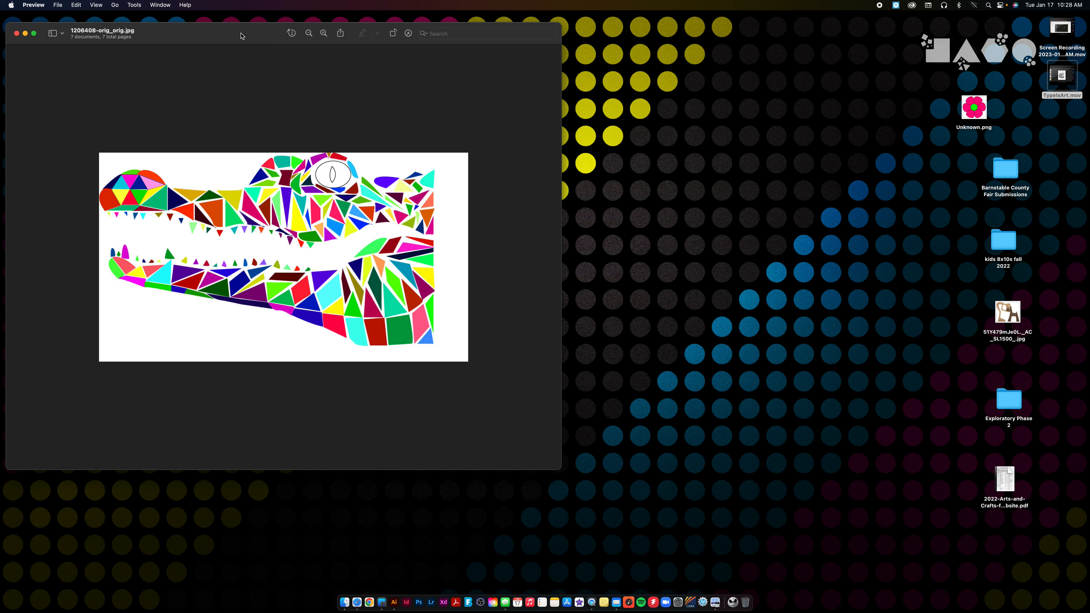
Look through the example geometric animal portraits, from the crocodile to the low-poly cat, and close the image viewer
key(Down)
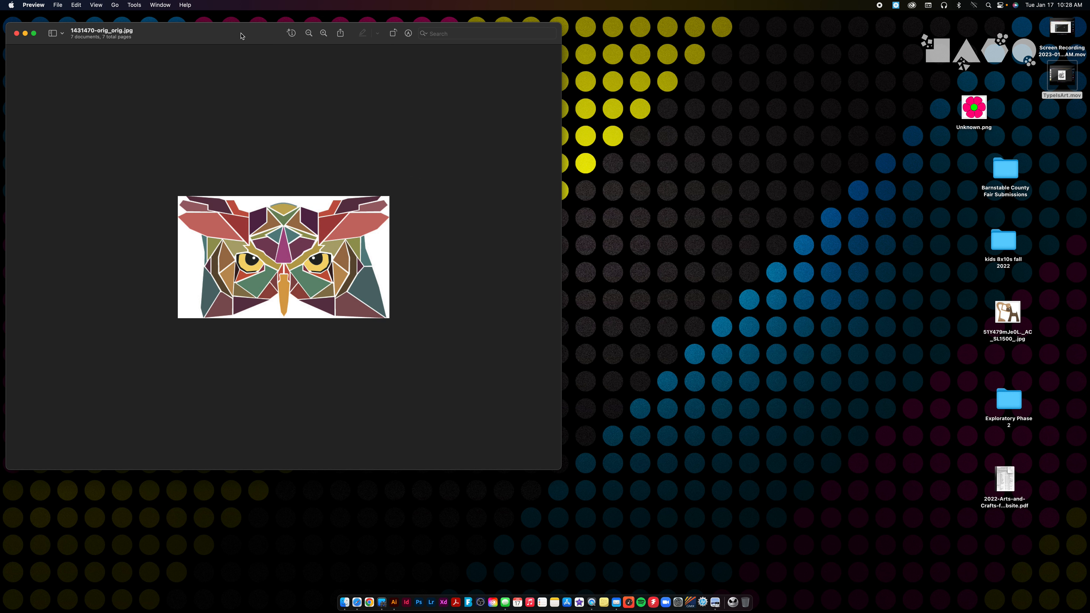
key(Down)
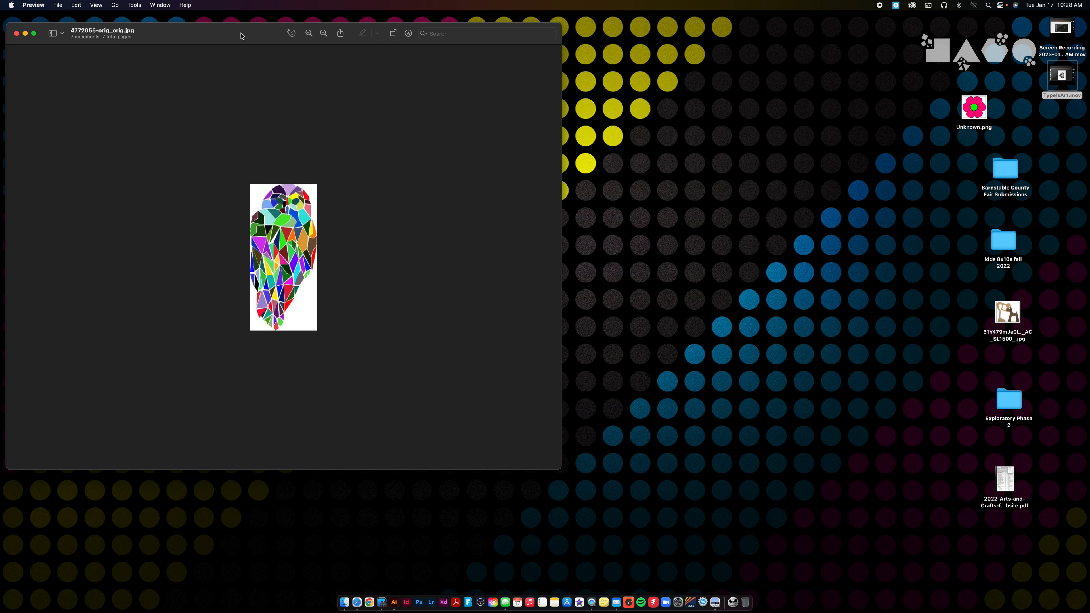
key(Down)
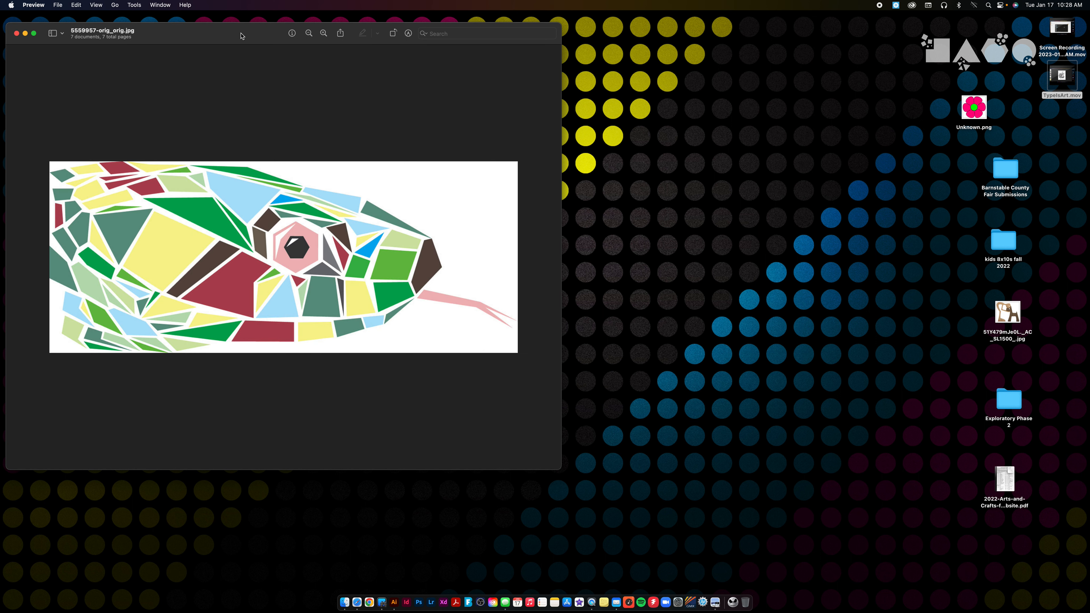
key(Down)
key(Down)
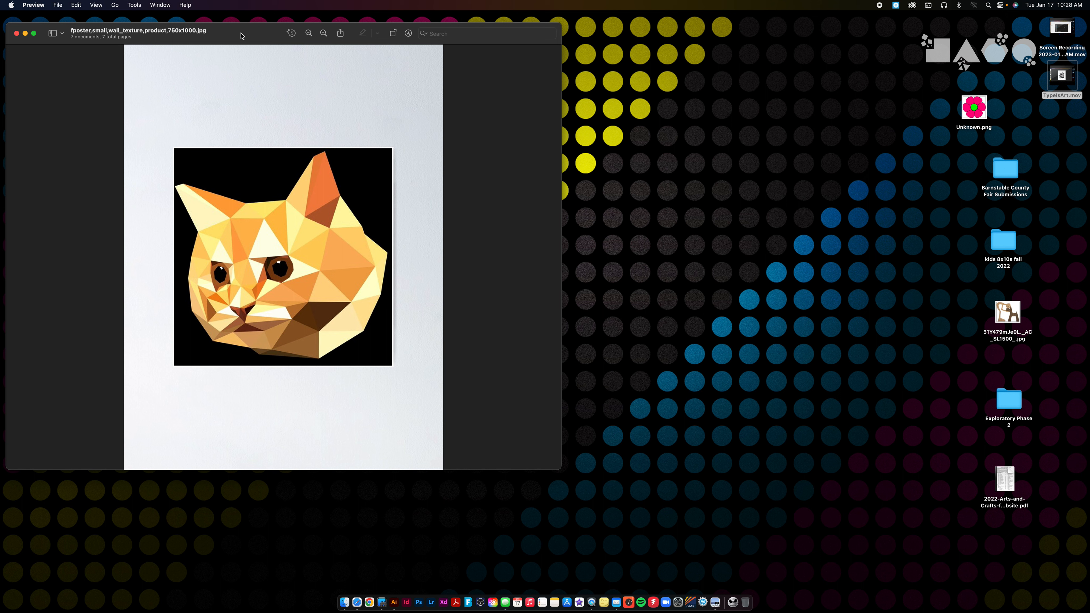
click(17, 34)
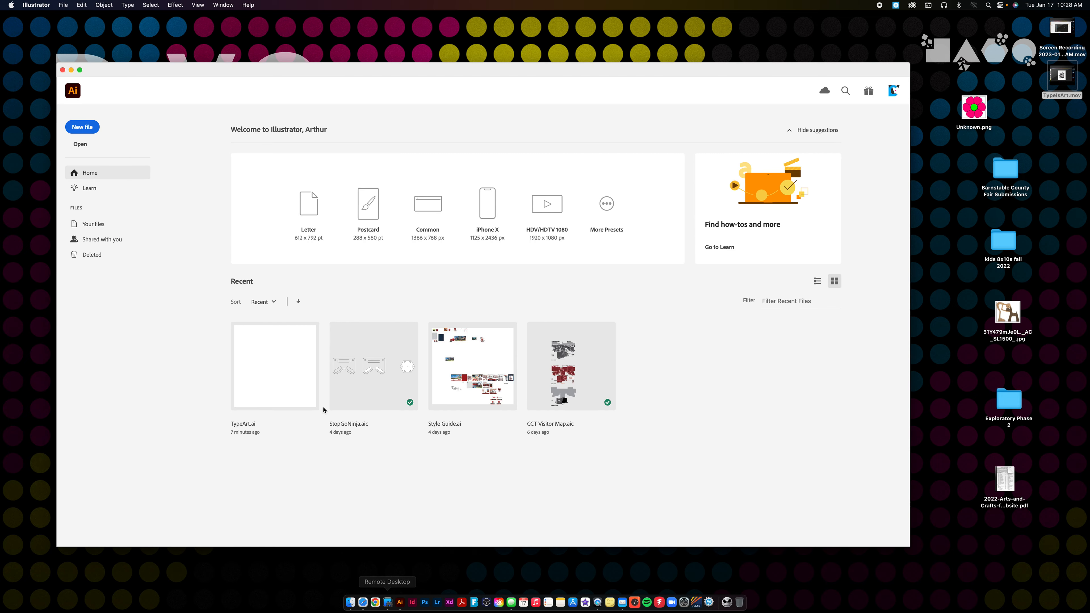
Open Animal Portait.ai from the Exploratory Phase 2 folder in Illustrator and make the Image Here layer active
click(81, 144)
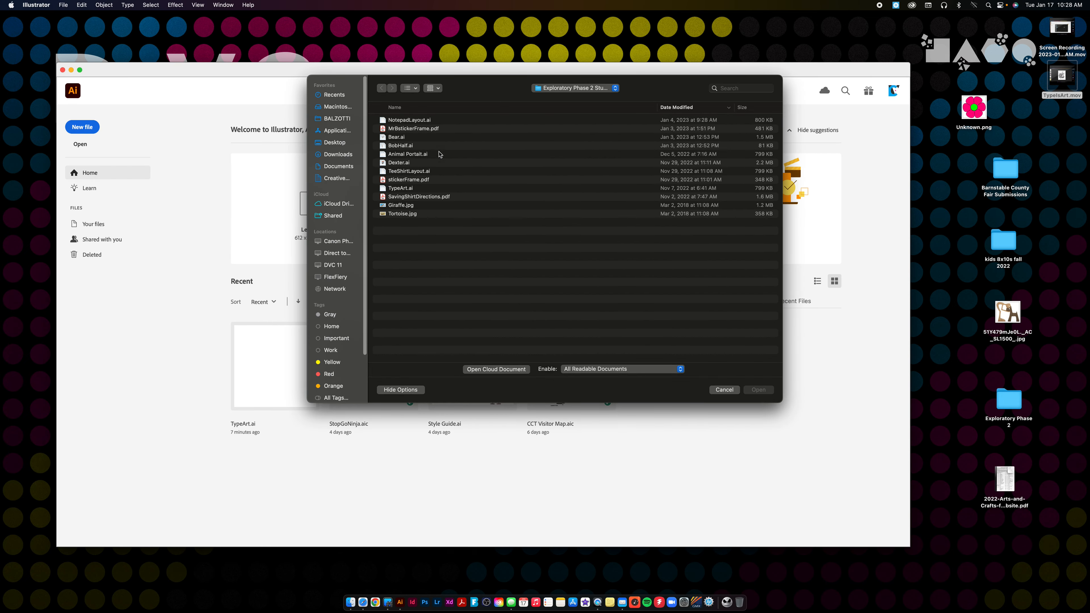
click(413, 154)
click(756, 392)
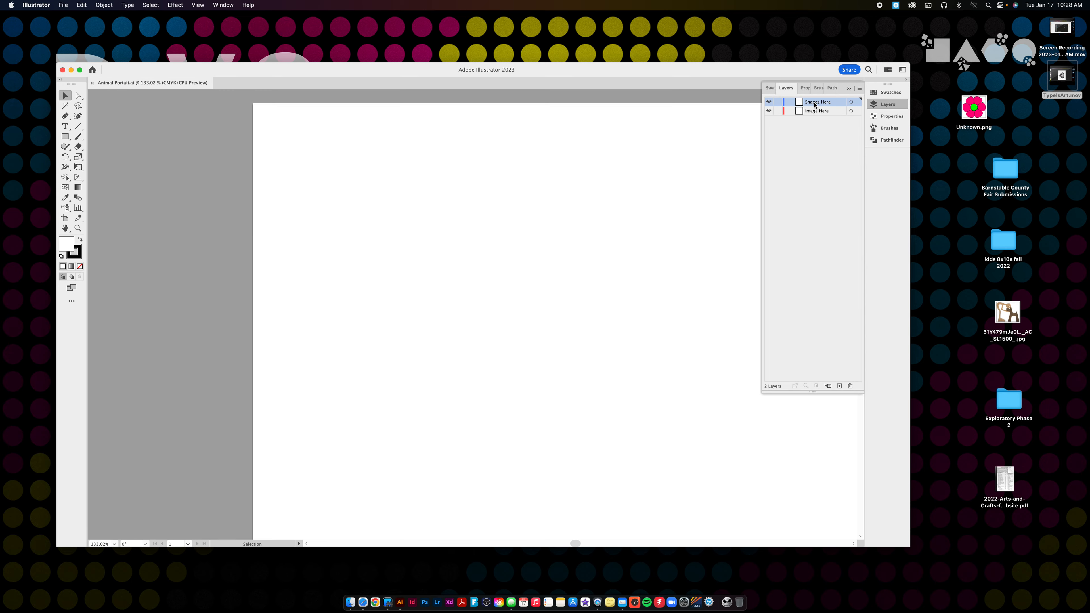
click(813, 114)
drag(717, 79, 692, 57)
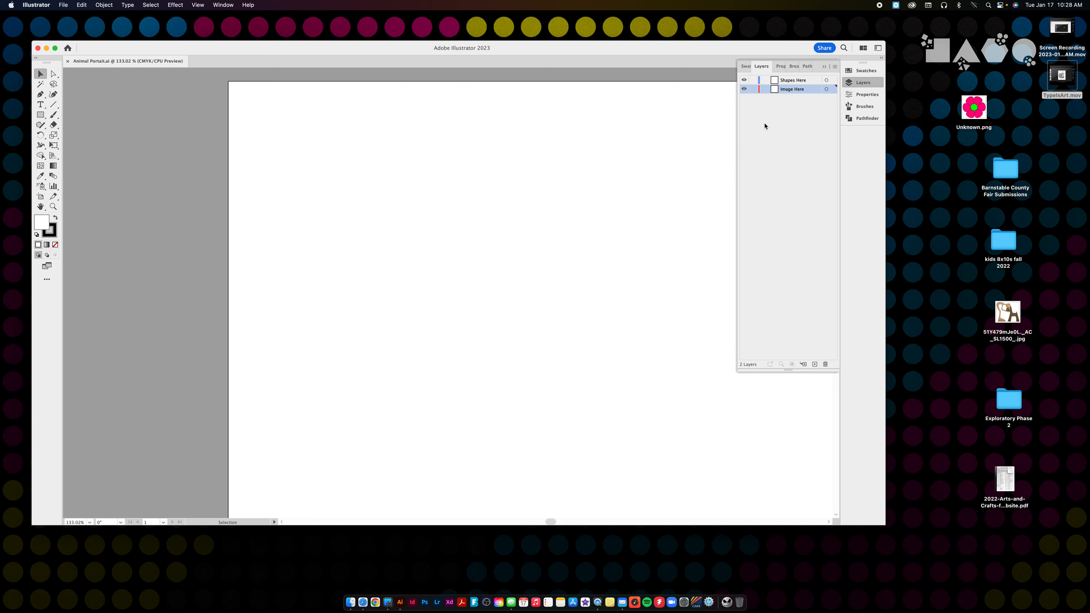
Switch to Safari, dismiss the Google Lens image search and search Google Images for "dog"
click(363, 602)
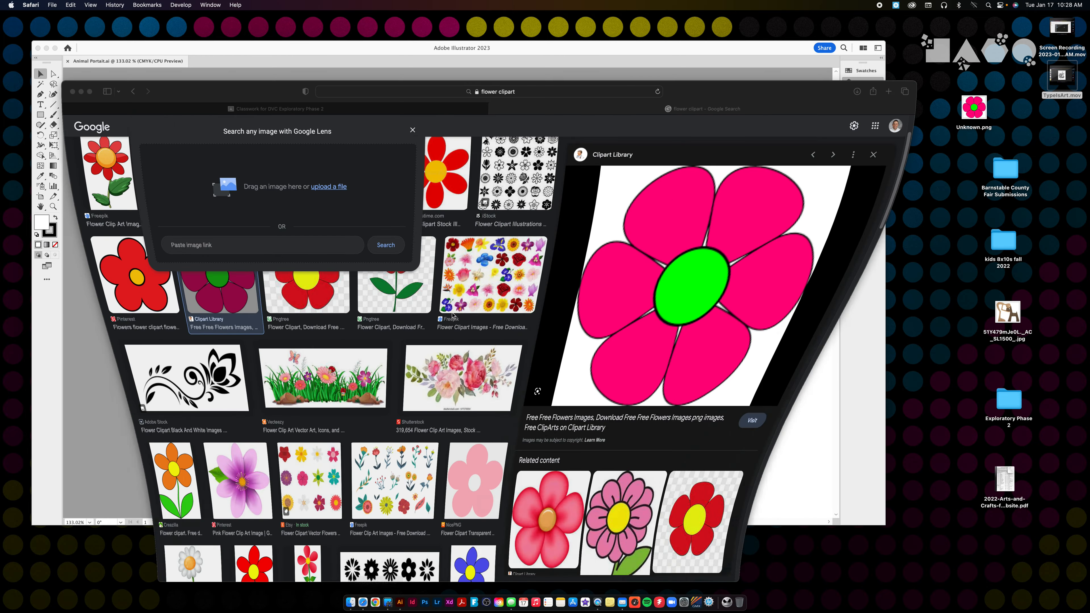
click(413, 130)
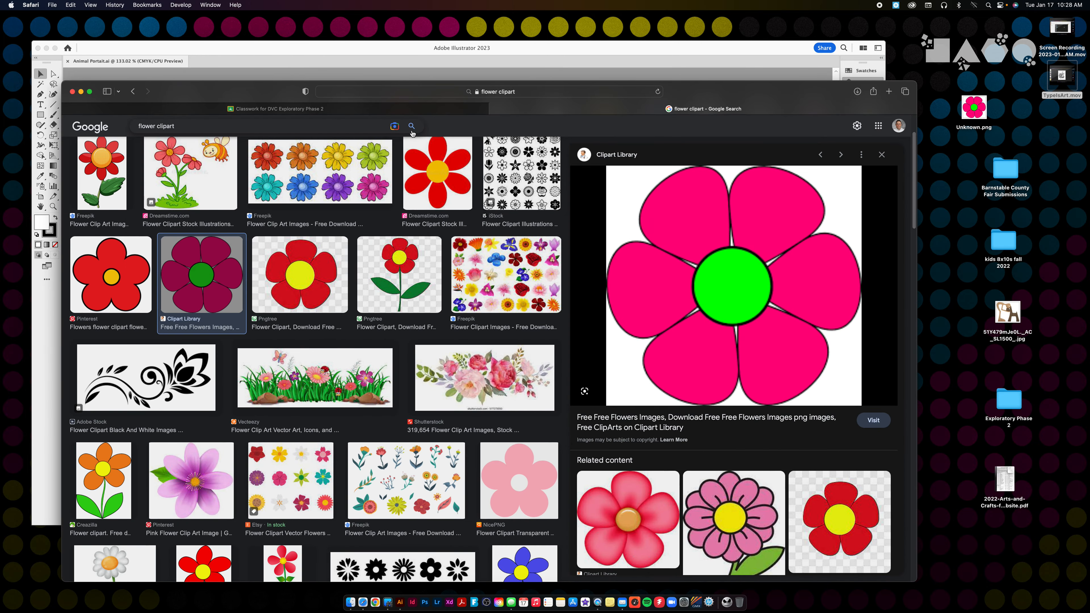
click(289, 126)
text(dog)
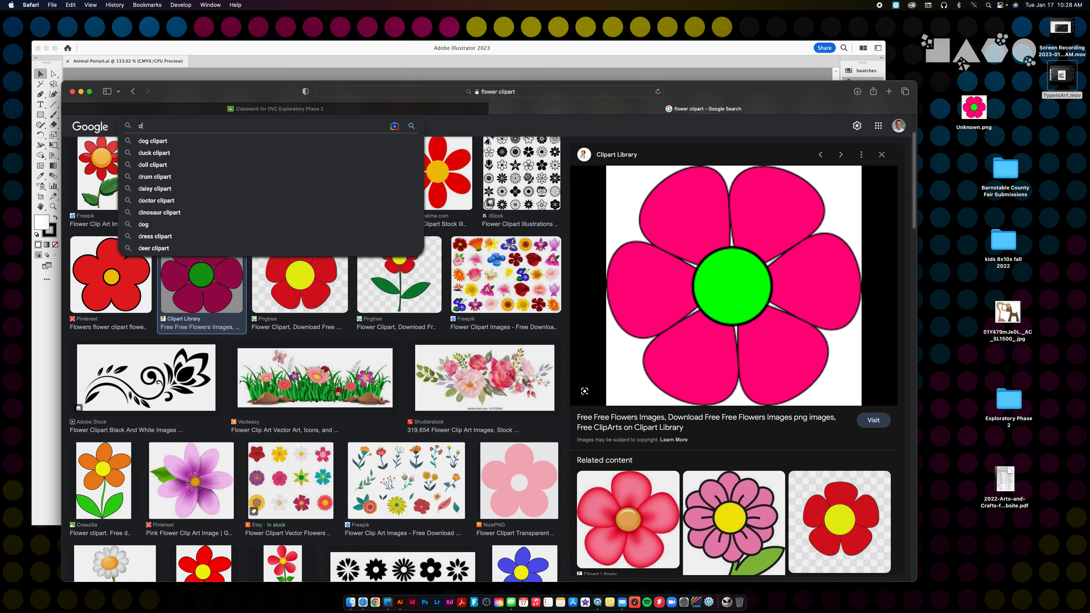
key(Return)
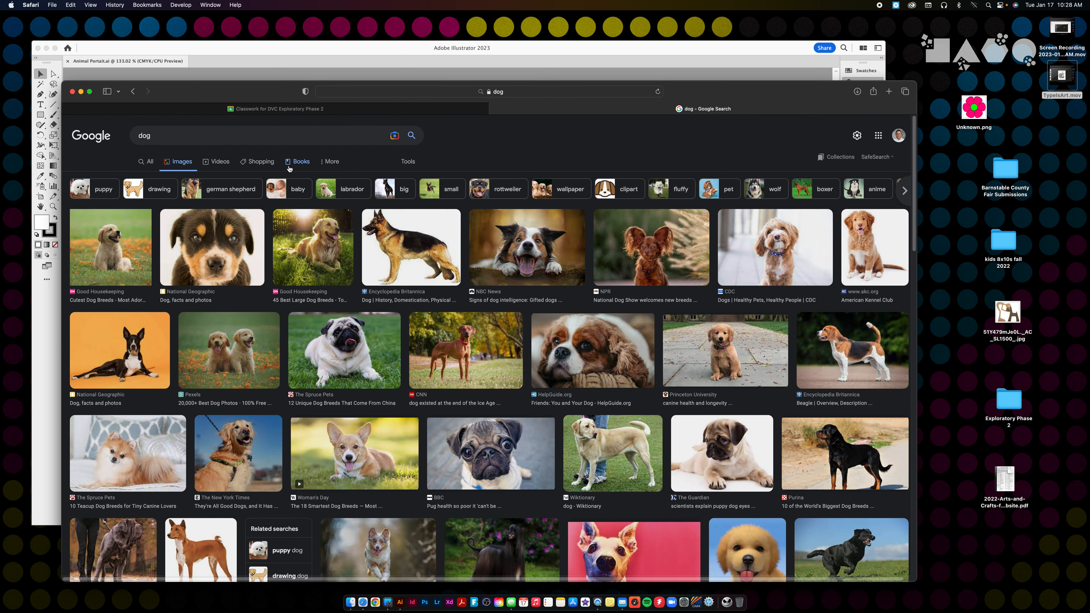
Filter the dog image results to Large size and open the WIRED dog photo with the pink background
click(407, 162)
click(137, 177)
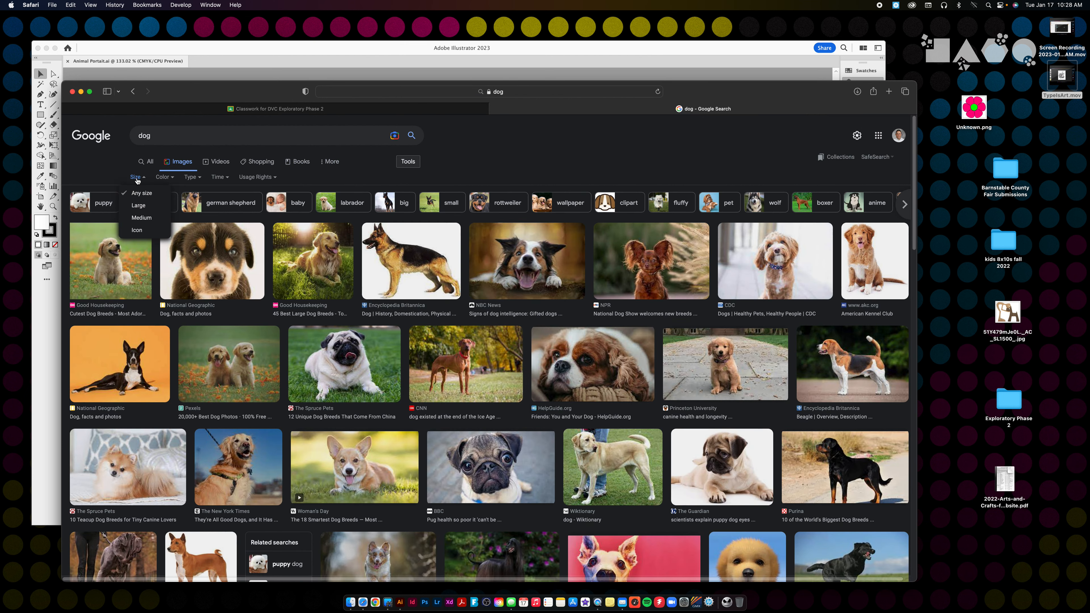
click(139, 206)
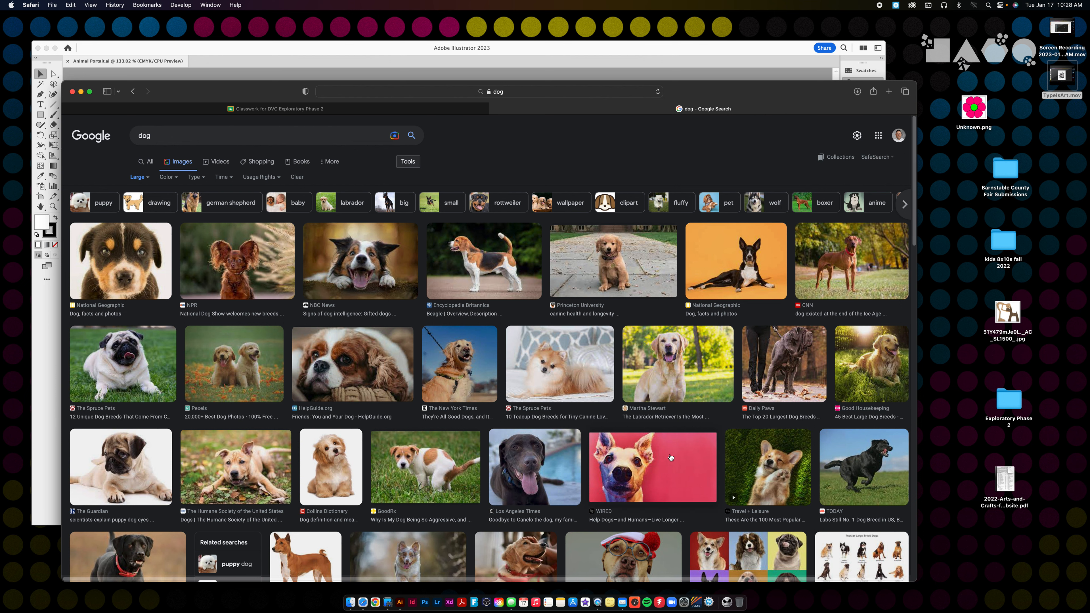
click(668, 456)
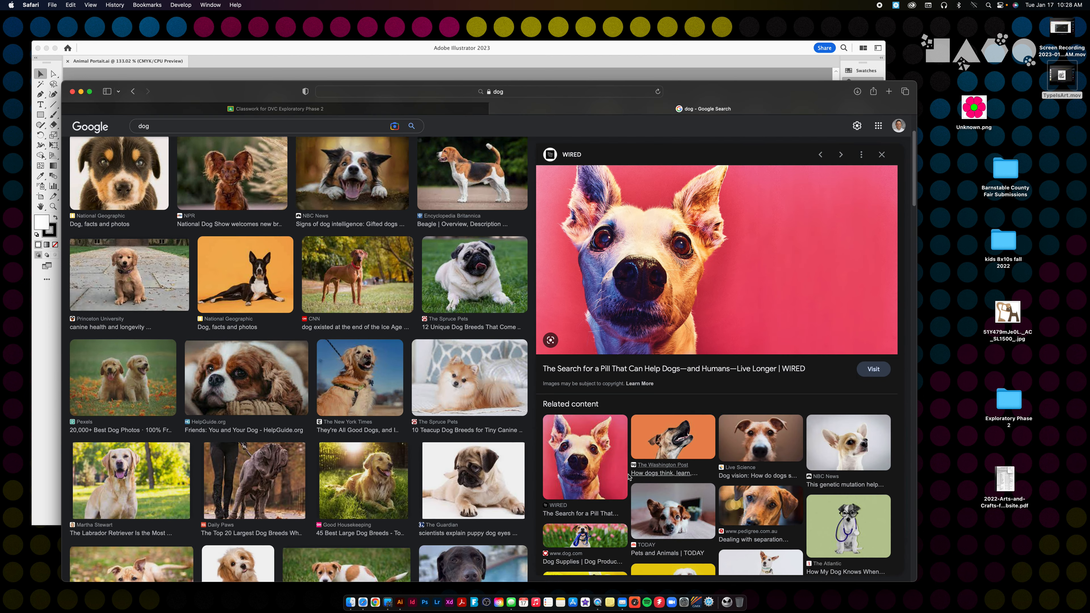
Place the WIRED dog photo from Safari onto the Image Here layer of the Illustrator document
drag(704, 110, 707, 336)
drag(682, 447, 515, 227)
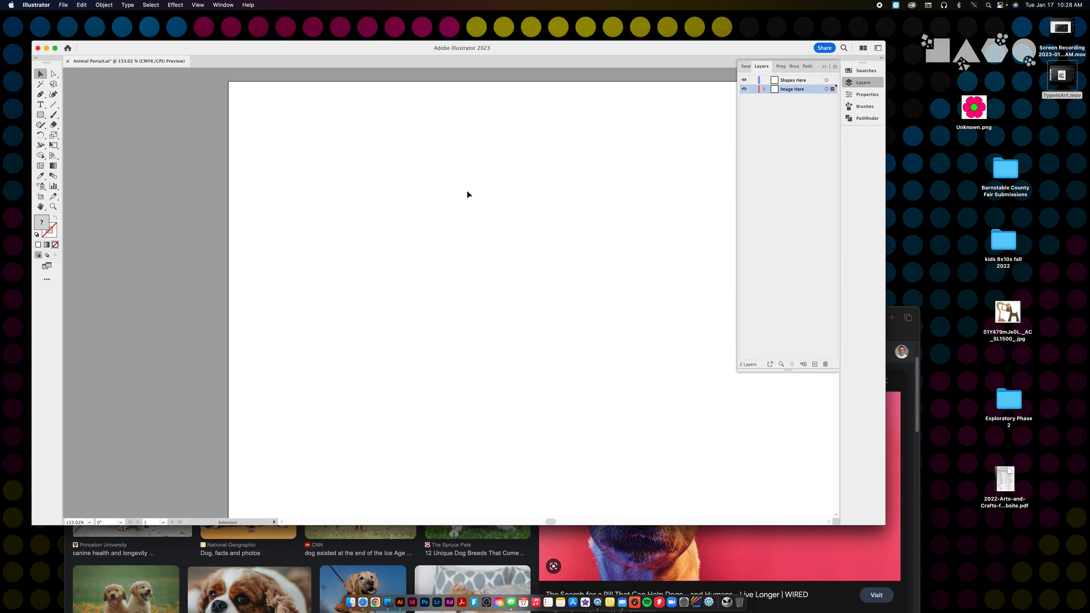
drag(635, 248, 401, 204)
drag(512, 218, 468, 206)
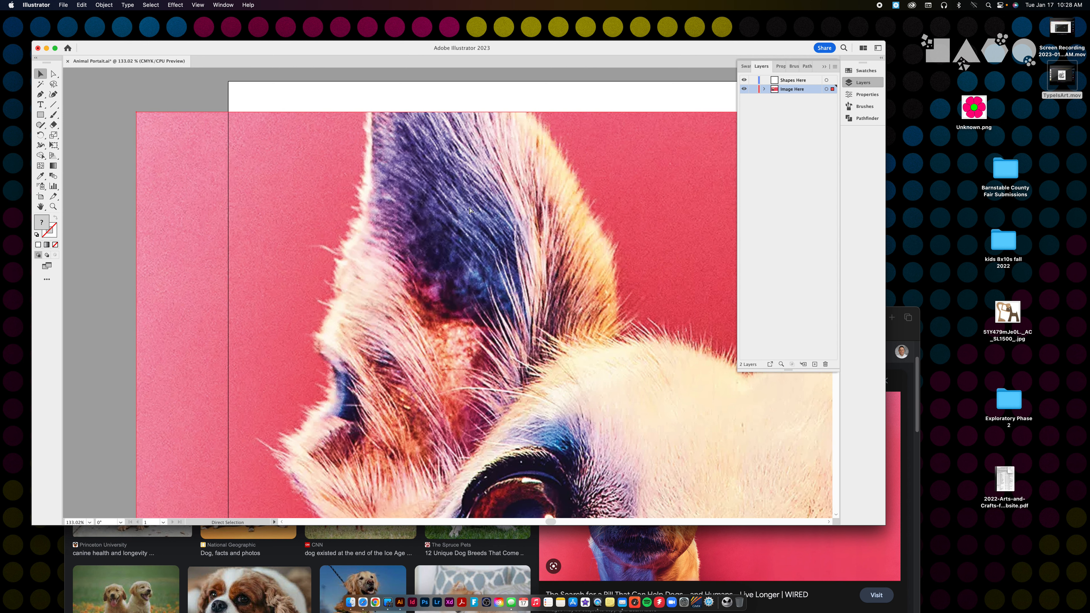
Scale the dog photo down to the artboard's height and position it so the dog's head fits on the artboard
key(super+minus)
key(super+minus)
key(super+minus)
key(super+minus)
key(super+minus)
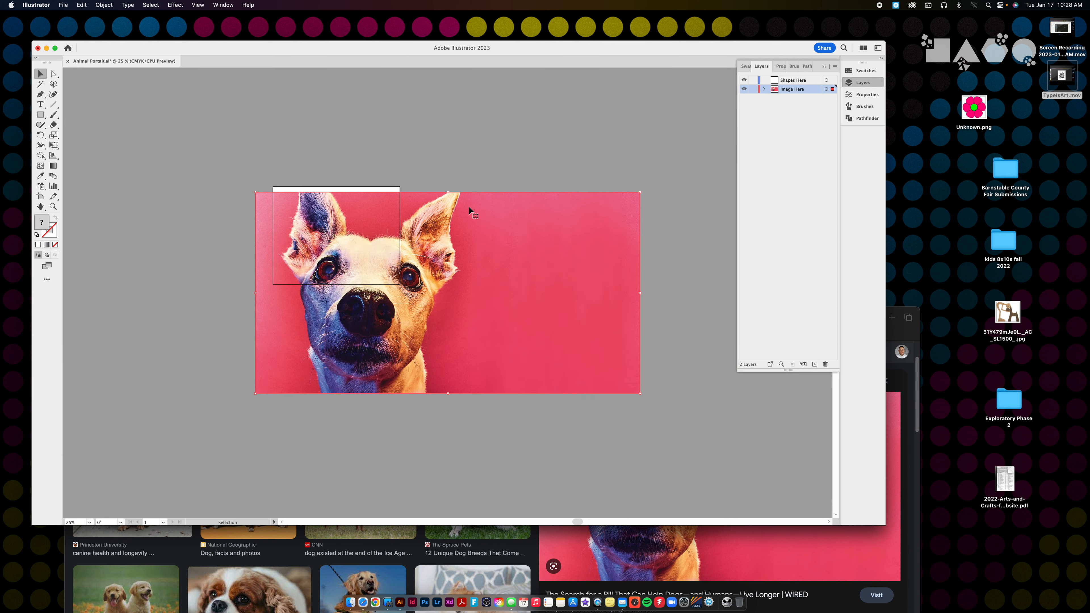
drag(640, 393, 457, 256)
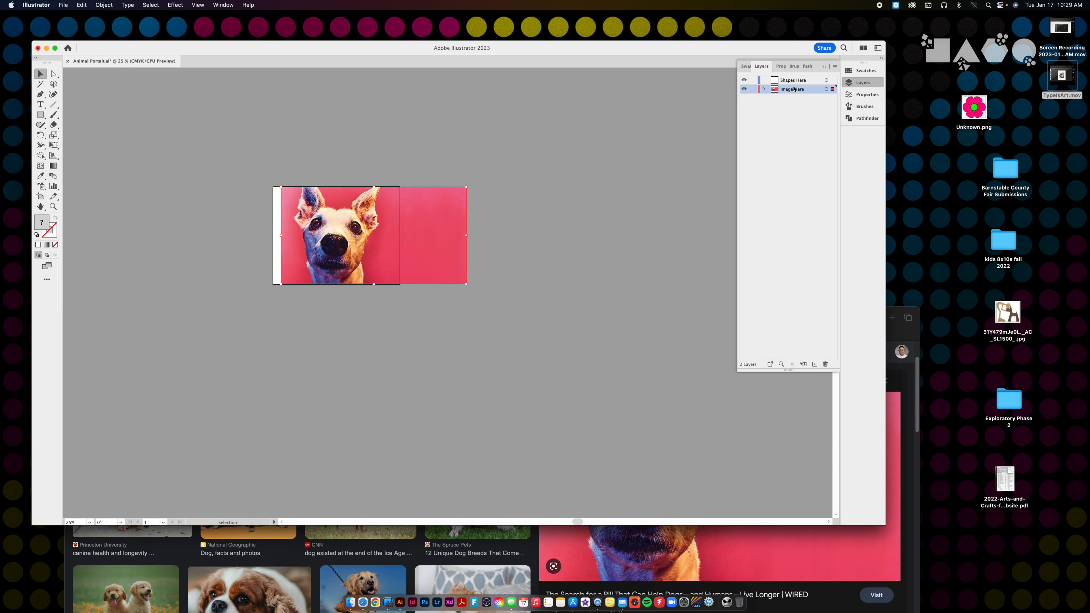
Lock the Image Here layer and make the Shapes Here layer active, with the artboard fitted to the window
click(753, 90)
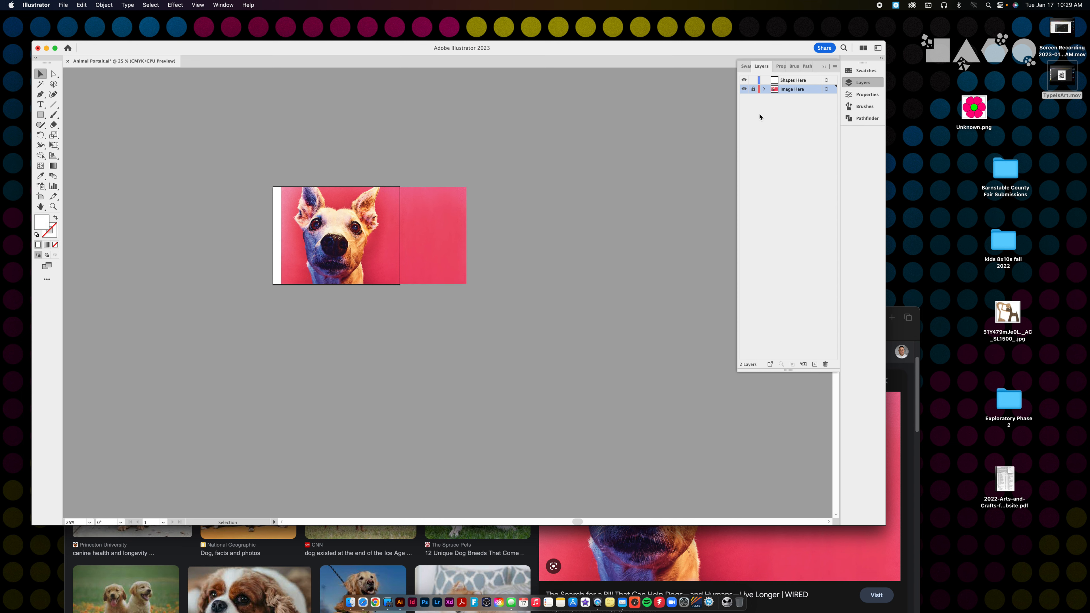
click(798, 81)
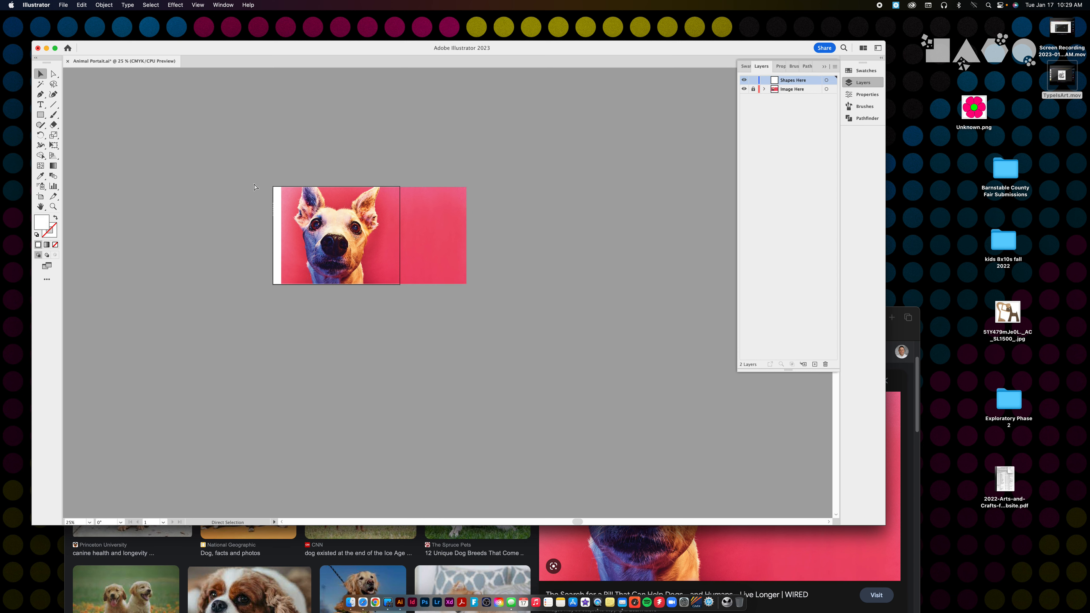
key(super+0)
Set up the Pen tool with no fill and a dark gray stroke
click(41, 95)
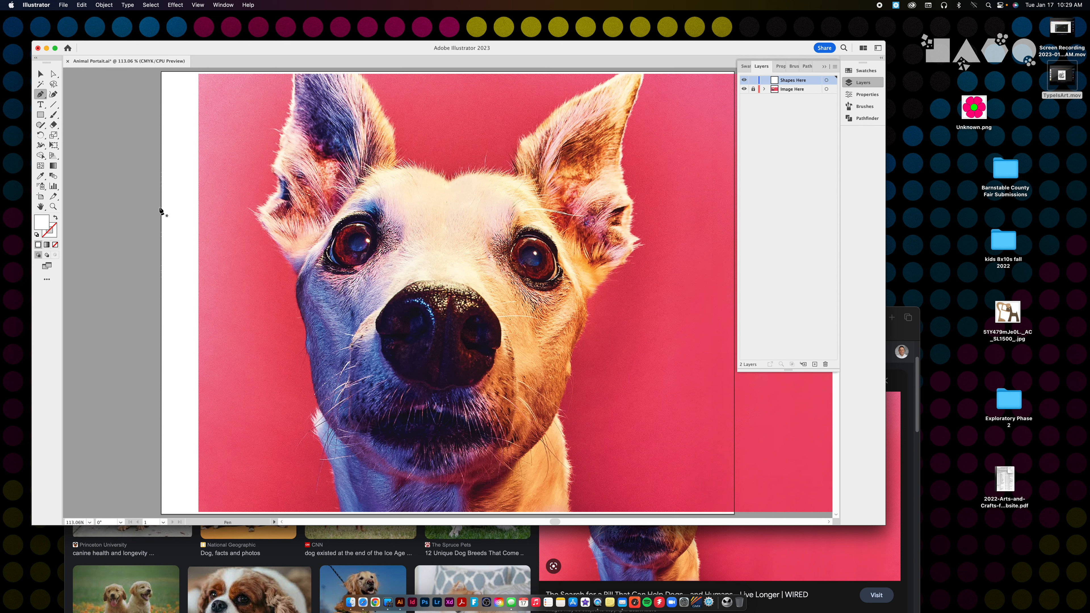
click(55, 219)
double_click(50, 232)
click(129, 204)
click(47, 281)
click(243, 194)
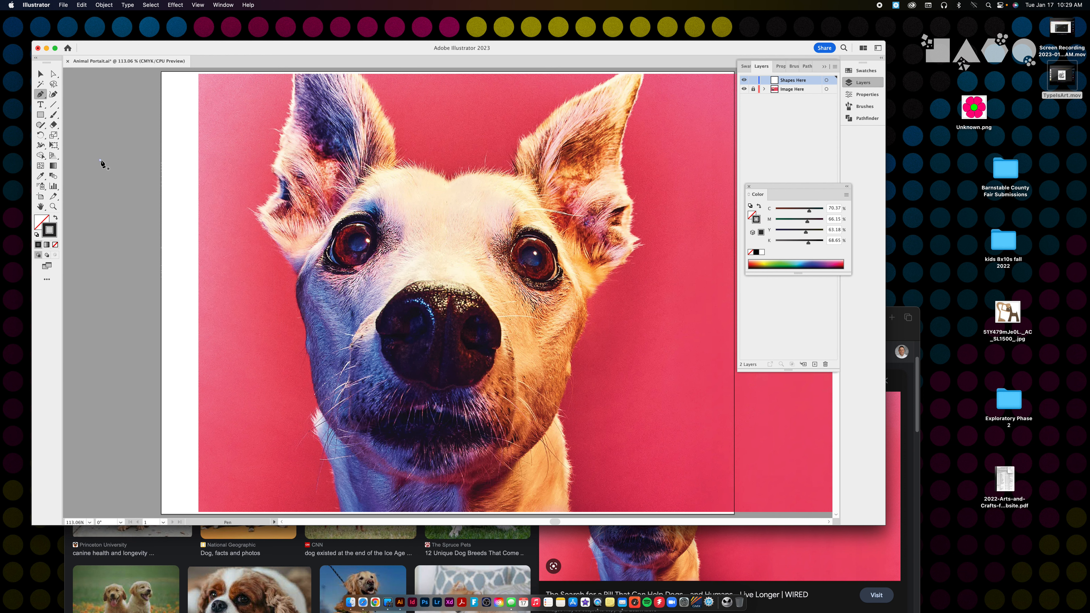
Draw a practice triangle across the artboard's left edge with the Pen tool and swap its stroke and fill
click(100, 160)
click(234, 108)
drag(214, 262, 153, 209)
click(100, 160)
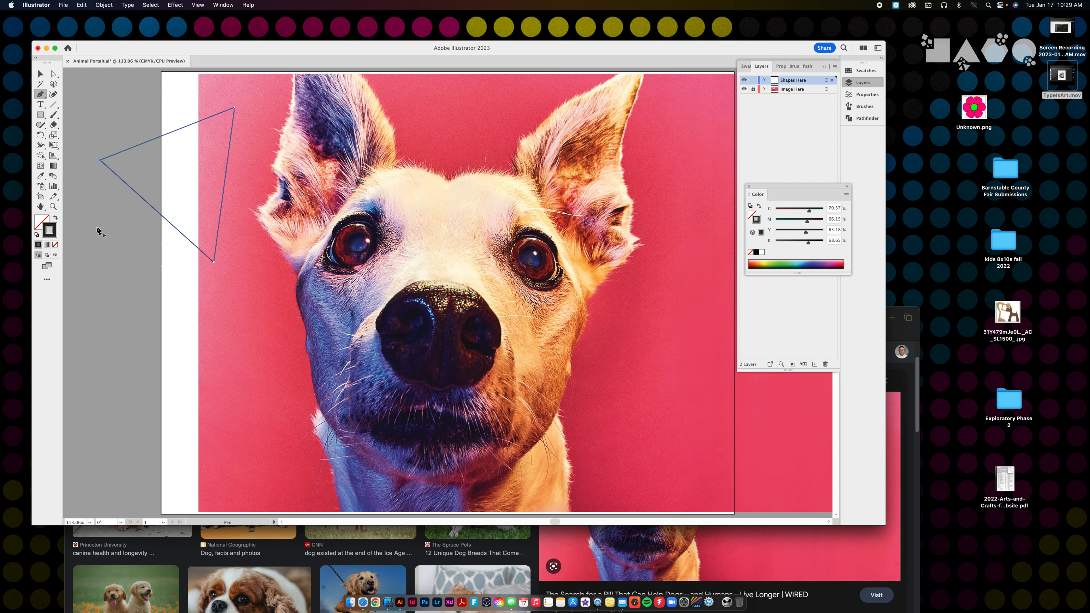
click(56, 219)
Draw a practice dark-filled, four-point arrowhead below the triangle with the Pen tool
click(127, 330)
click(287, 284)
click(245, 438)
click(244, 326)
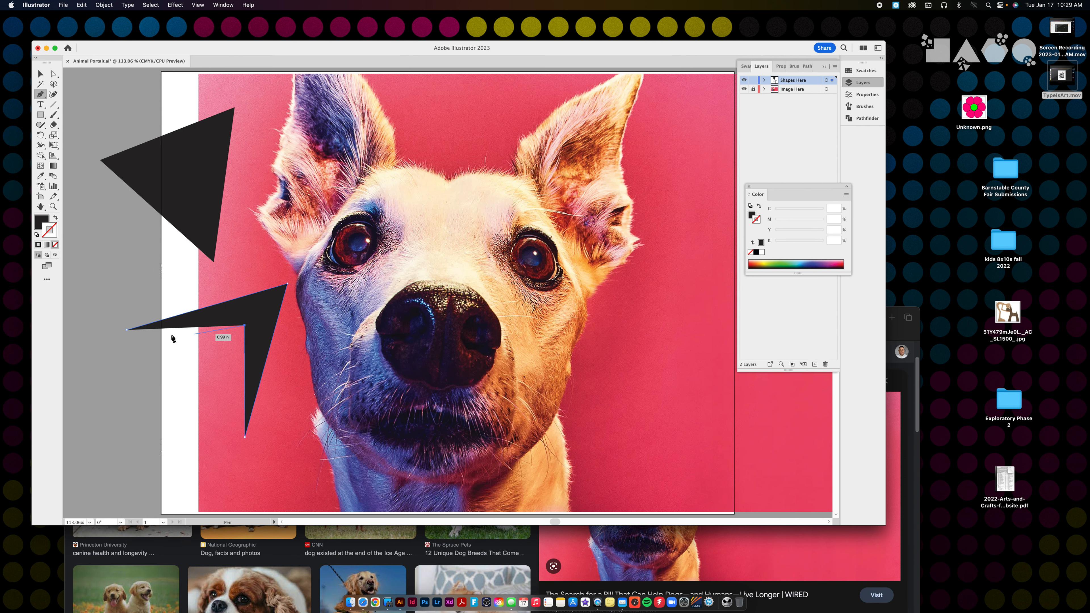
click(126, 330)
Draw a practice four-point shape beside the artboard with the Pen tool, swapping fill and stroke partway to leave only an outline
scroll(199, 351, left, 2)
scroll(200, 351, left, 10)
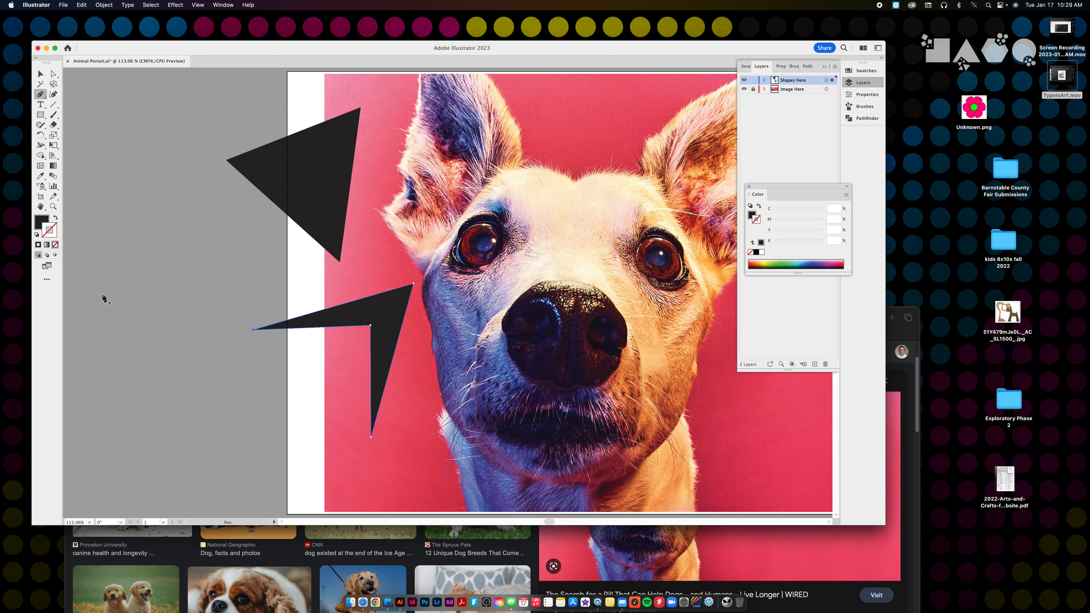
click(102, 294)
click(301, 280)
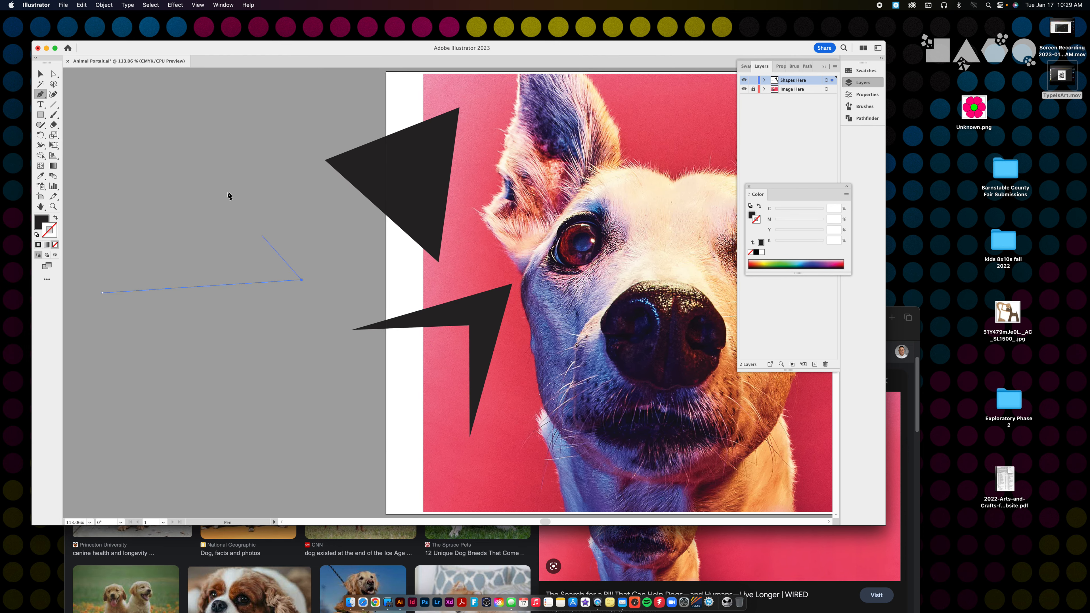
click(193, 128)
click(55, 218)
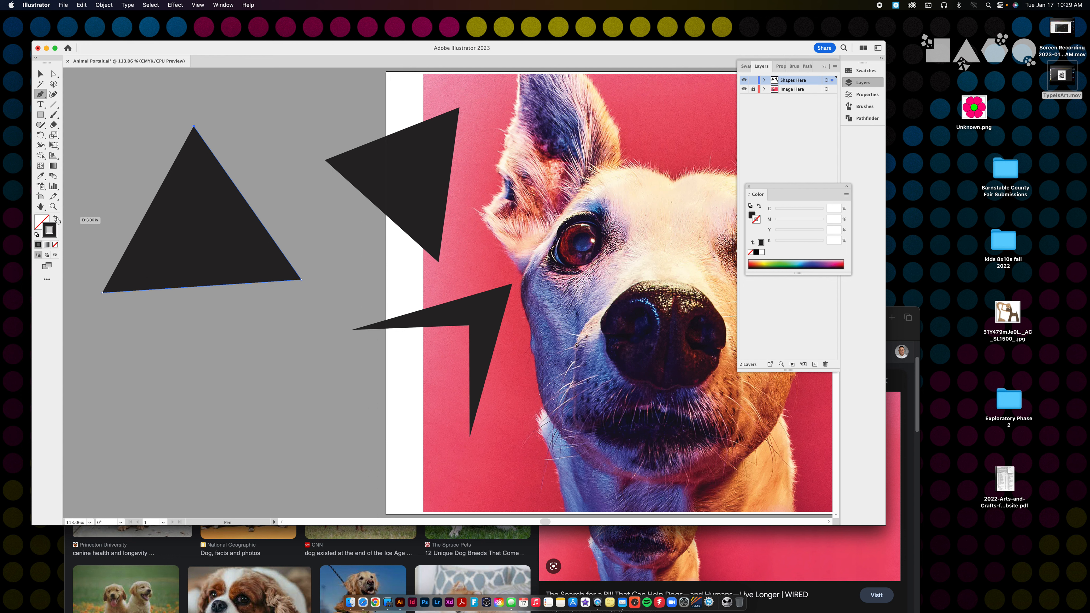
click(221, 256)
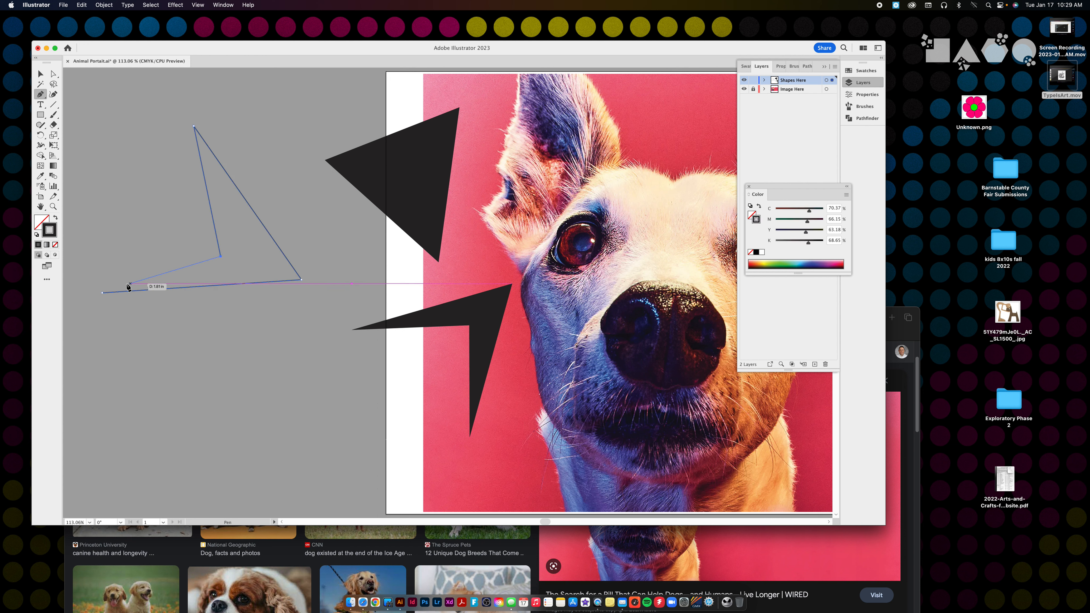
click(103, 293)
Delete all three practice shapes: the outlined four-point shape, the filled triangle and the filled arrowhead
key(v)
click(148, 138)
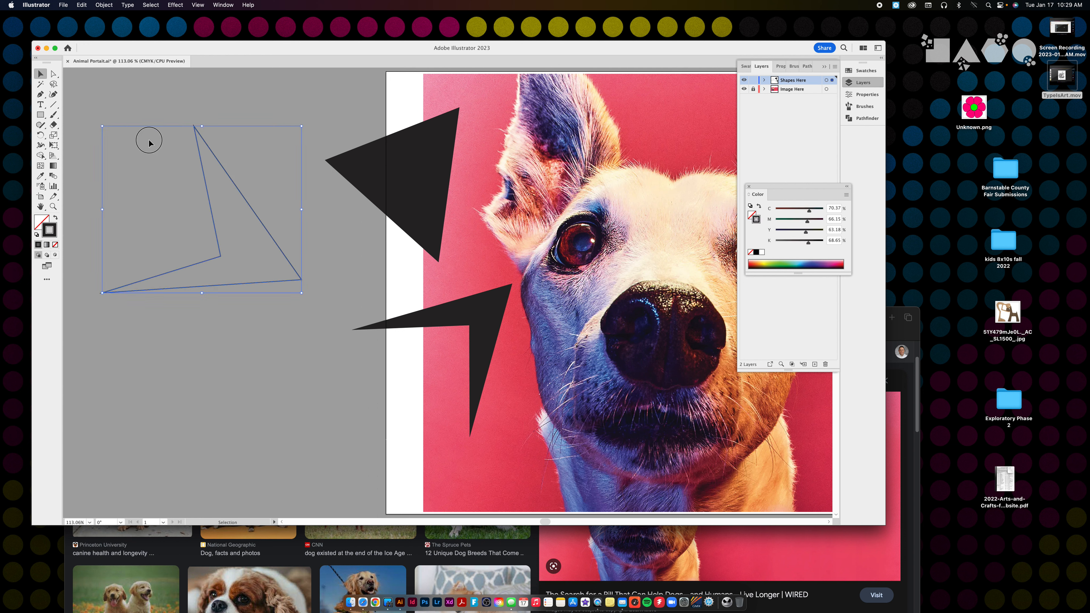
drag(171, 151, 368, 208)
key(Delete)
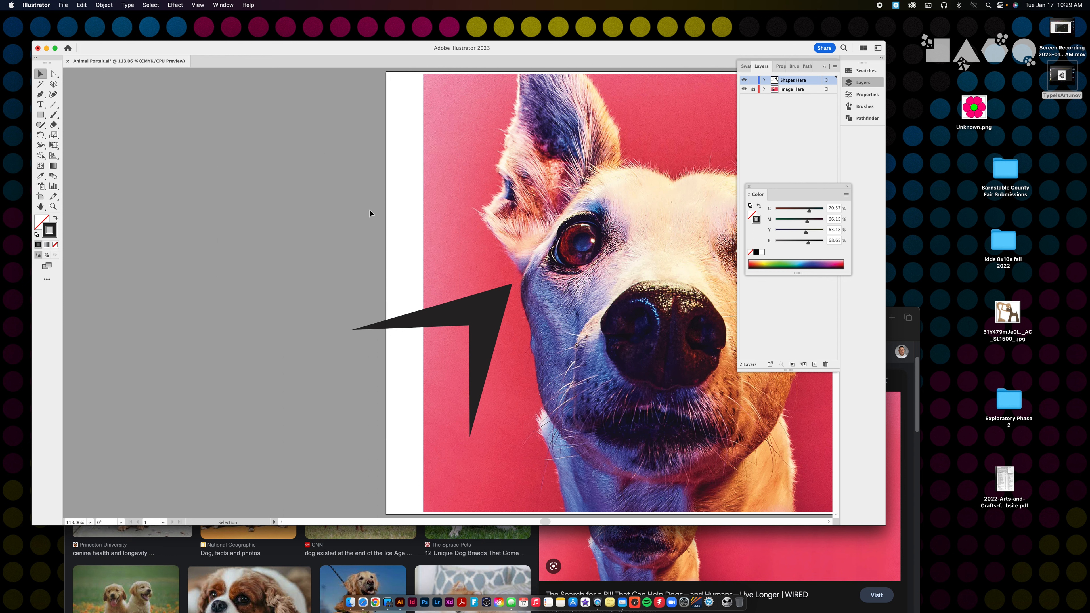
click(498, 302)
key(Delete)
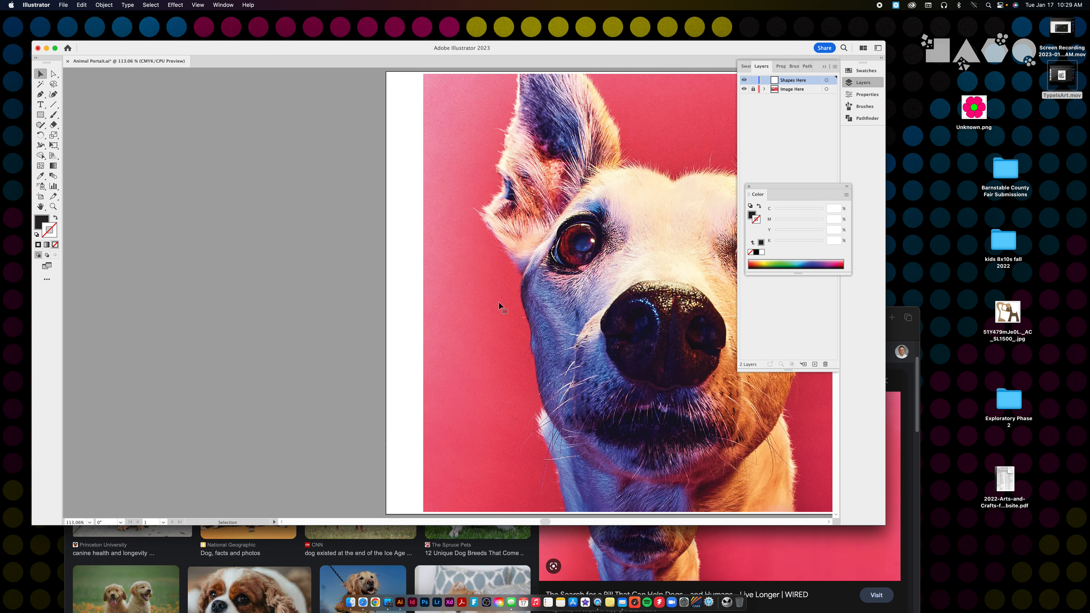
Draw a closed dark-filled triangle over the tip of the dog's ear on the photo's left side with the Pen tool
scroll(498, 301, right, 5)
scroll(499, 301, up, 4)
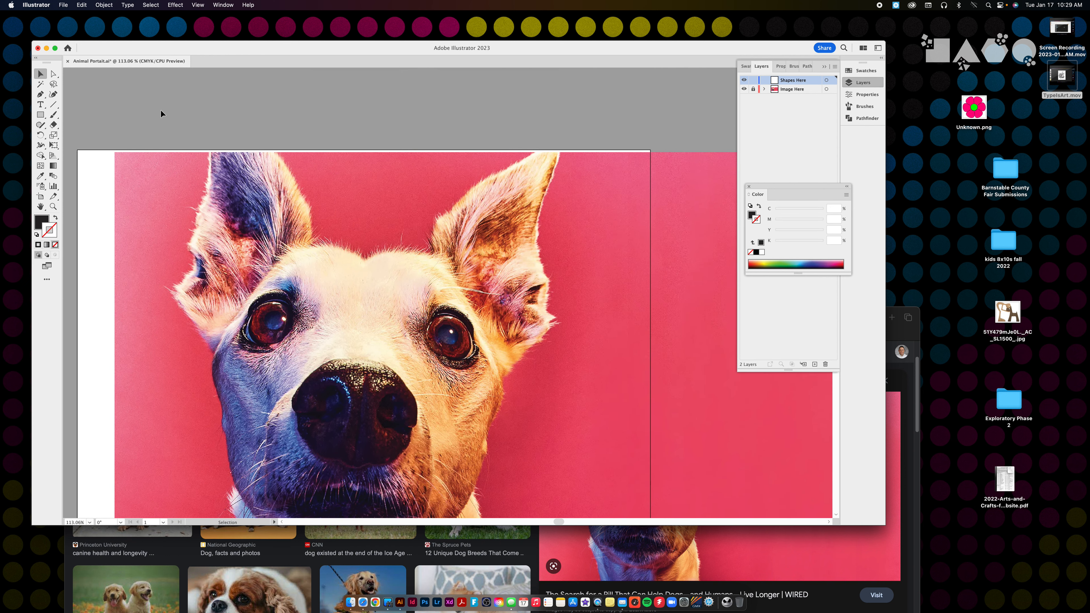
click(41, 94)
click(211, 152)
click(206, 199)
click(248, 193)
click(211, 153)
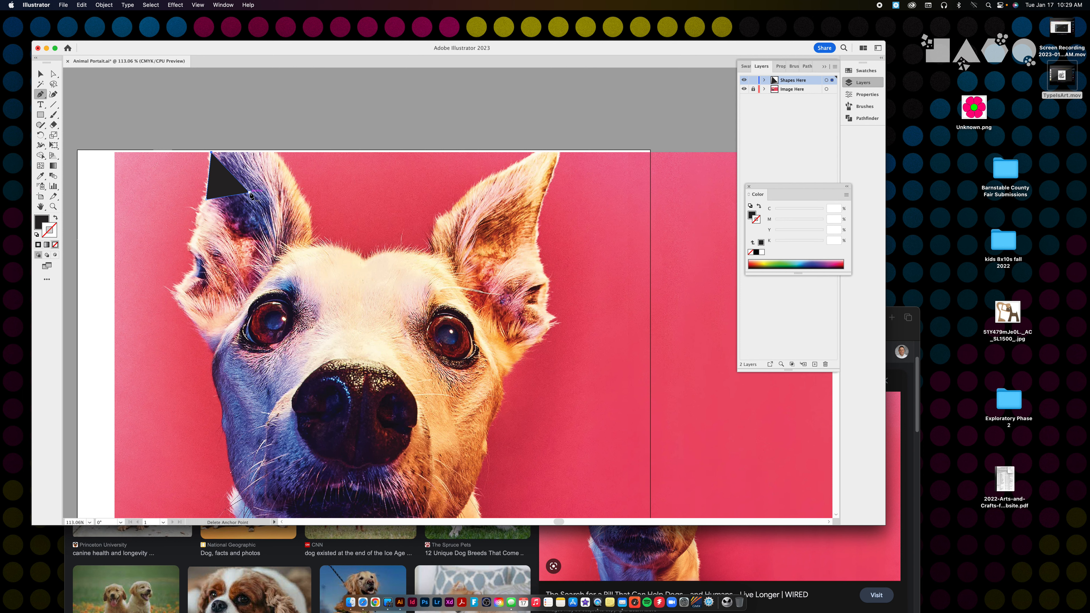
key(super+equal)
key(super+equal)
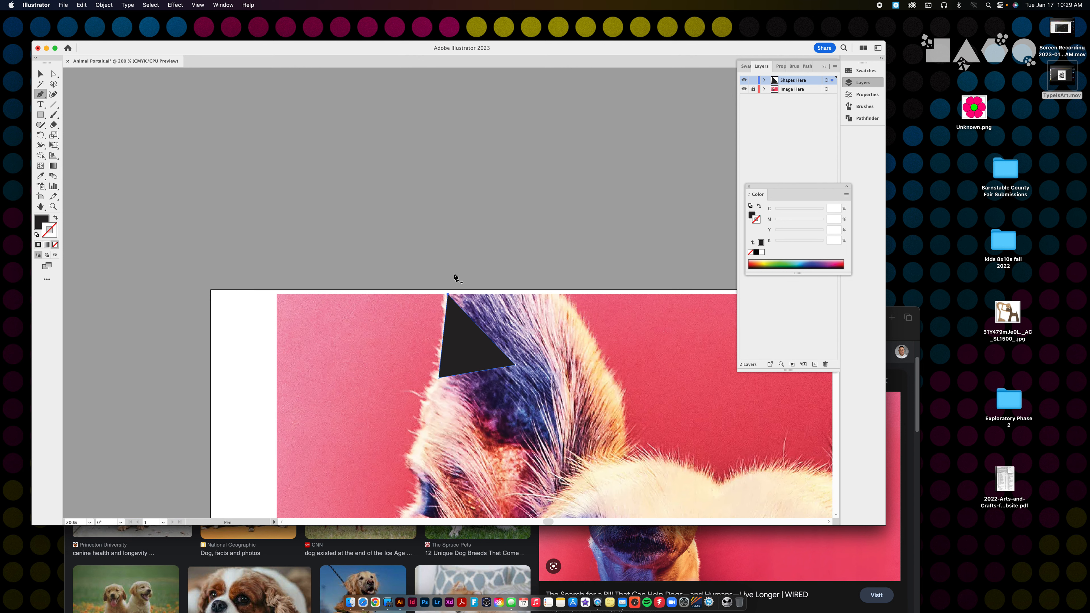
Turn off Smart Guides and draw a second dark-filled triangle beside the first on the ear, leaving a thin gap between them
click(516, 365)
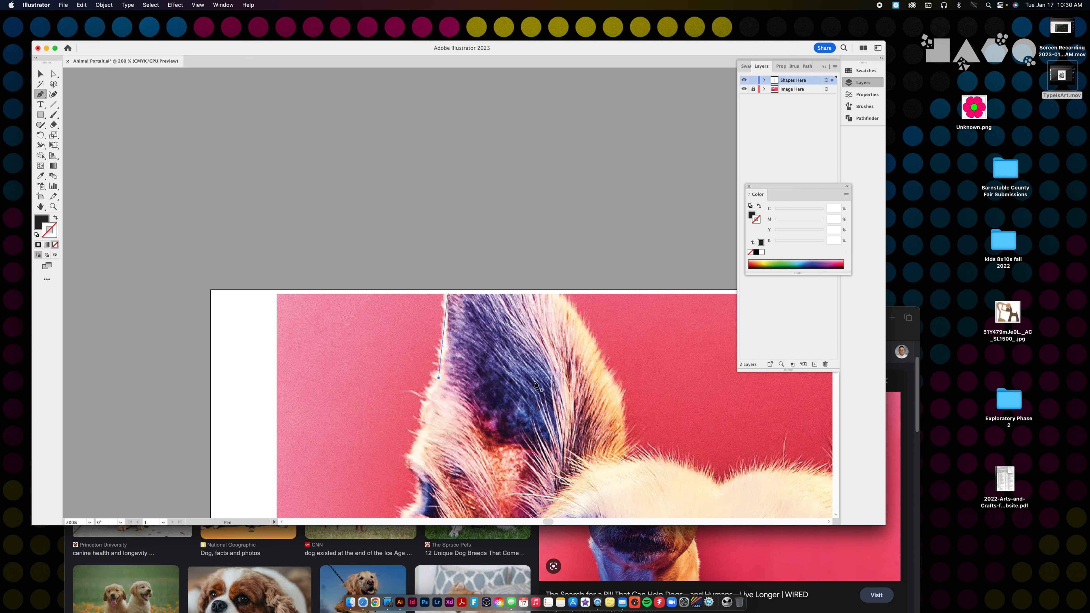
click(516, 365)
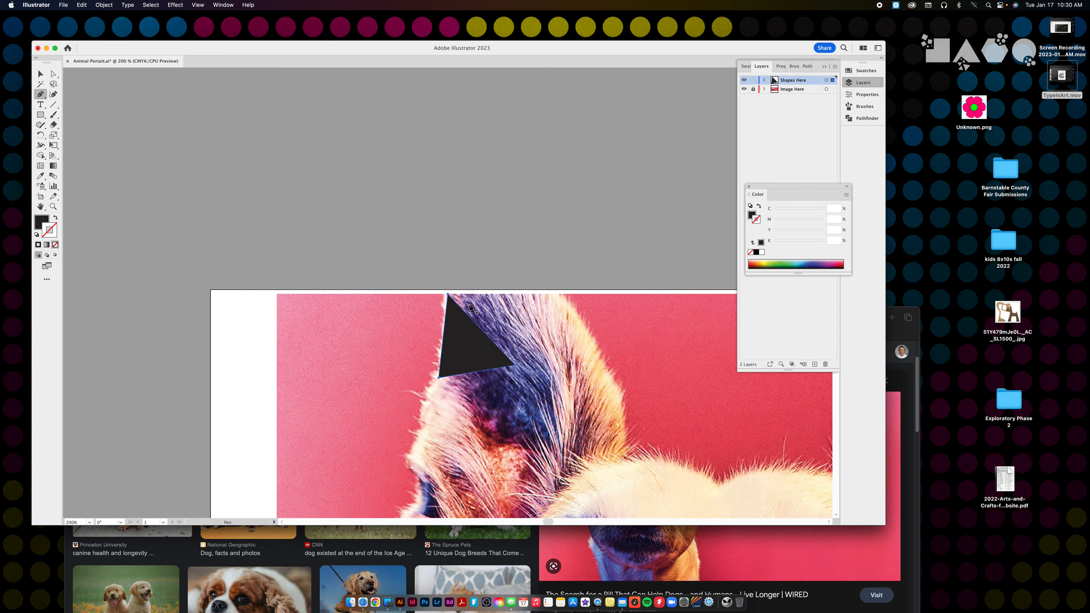
click(452, 295)
click(199, 6)
click(273, 277)
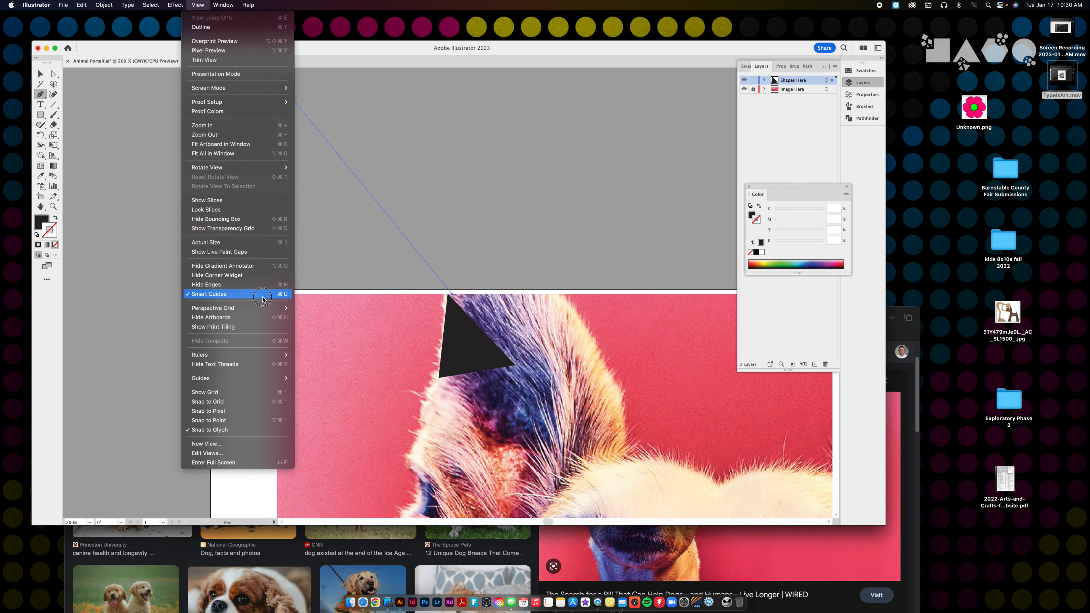
click(519, 364)
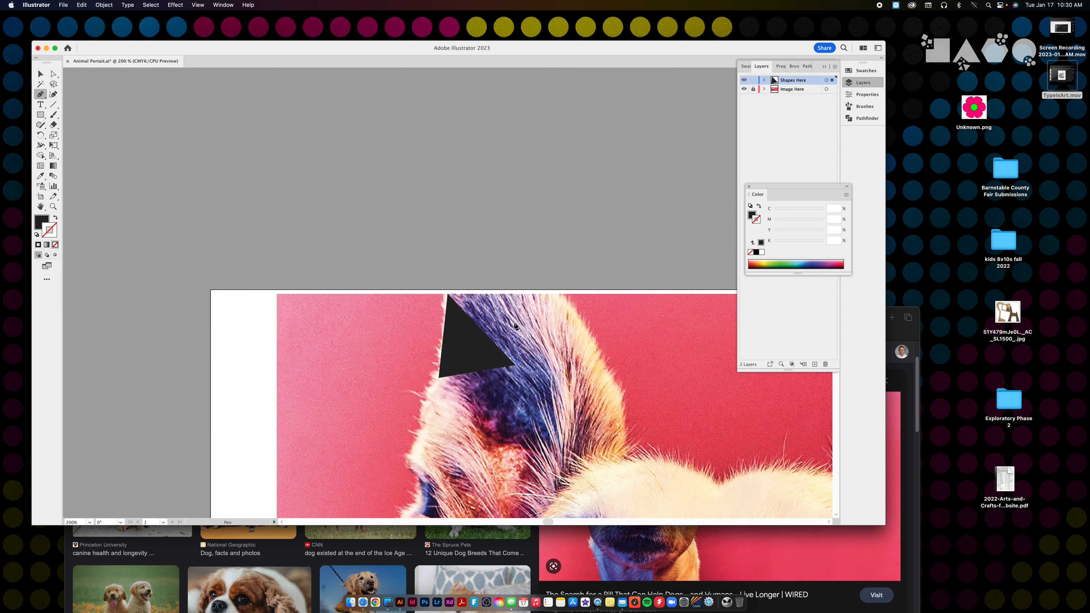
click(512, 296)
click(451, 294)
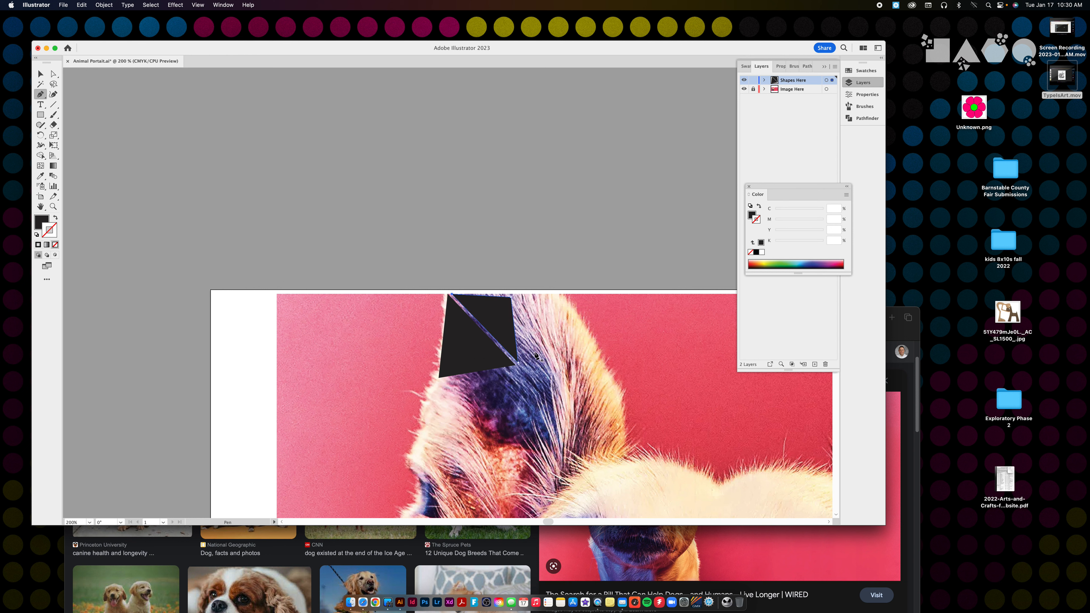
Draw a closed, angular five-point dark shape across the ear, a little apart from the two triangles, with the Pen tool
click(531, 331)
click(524, 366)
click(560, 367)
click(534, 357)
click(546, 303)
click(532, 332)
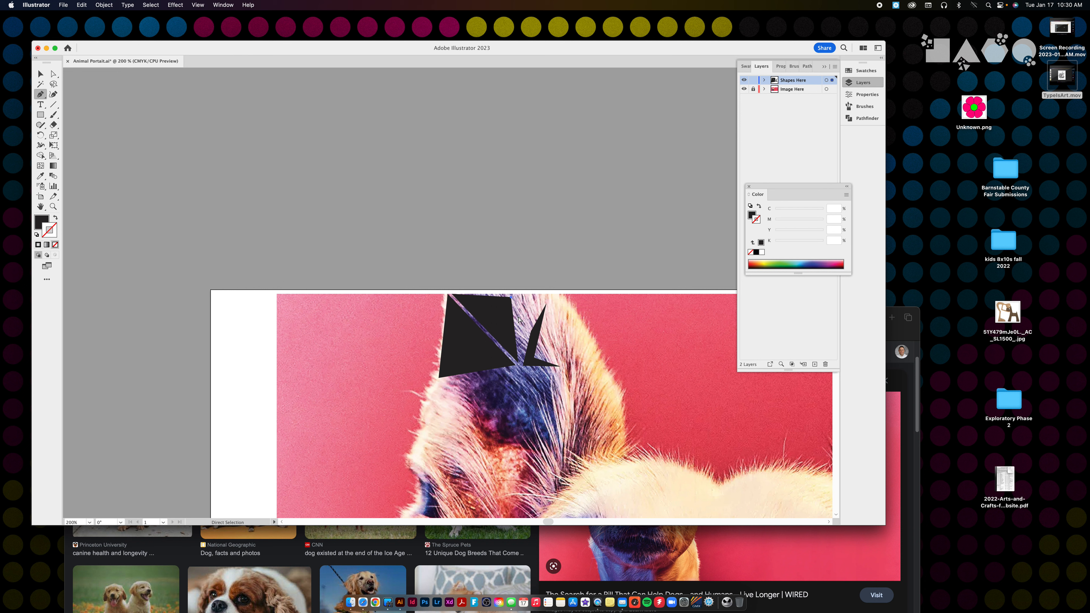
Draw a narrow dark triangle filling the space between the second triangle and the angular five-point shape
click(515, 298)
click(521, 376)
click(543, 304)
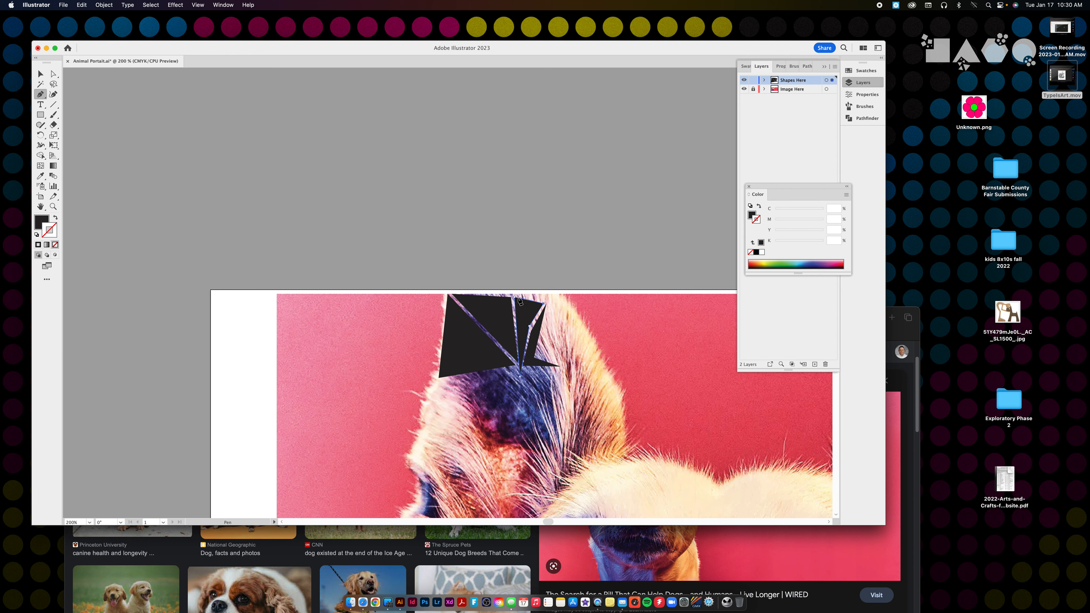
Draw a dark triangle on the outer side of the angular five-point shape, leaving a thin gap between them
scroll(623, 326, down, 3)
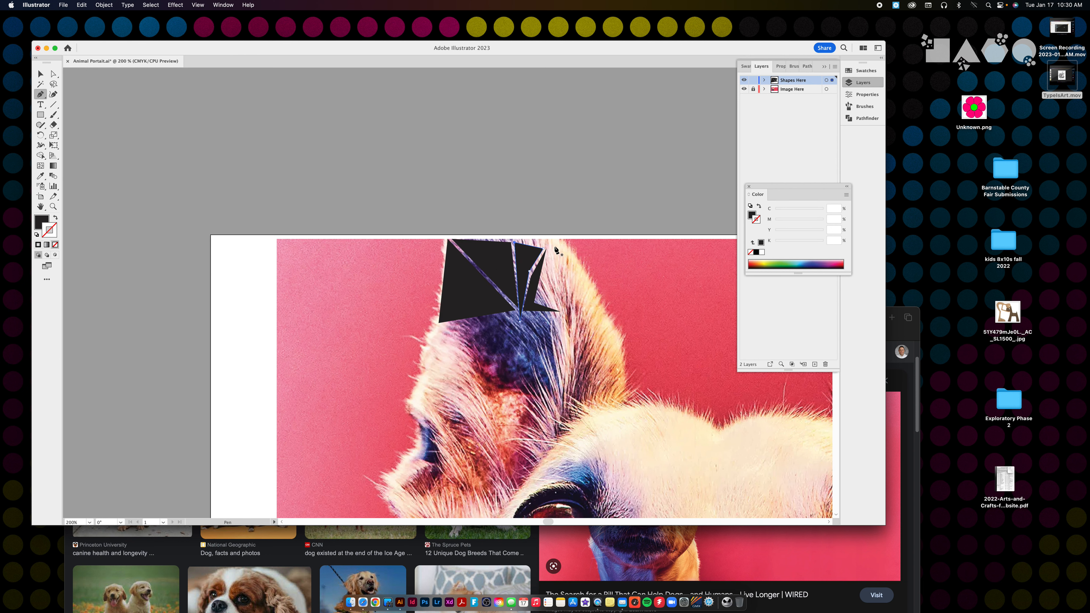
click(539, 299)
click(565, 308)
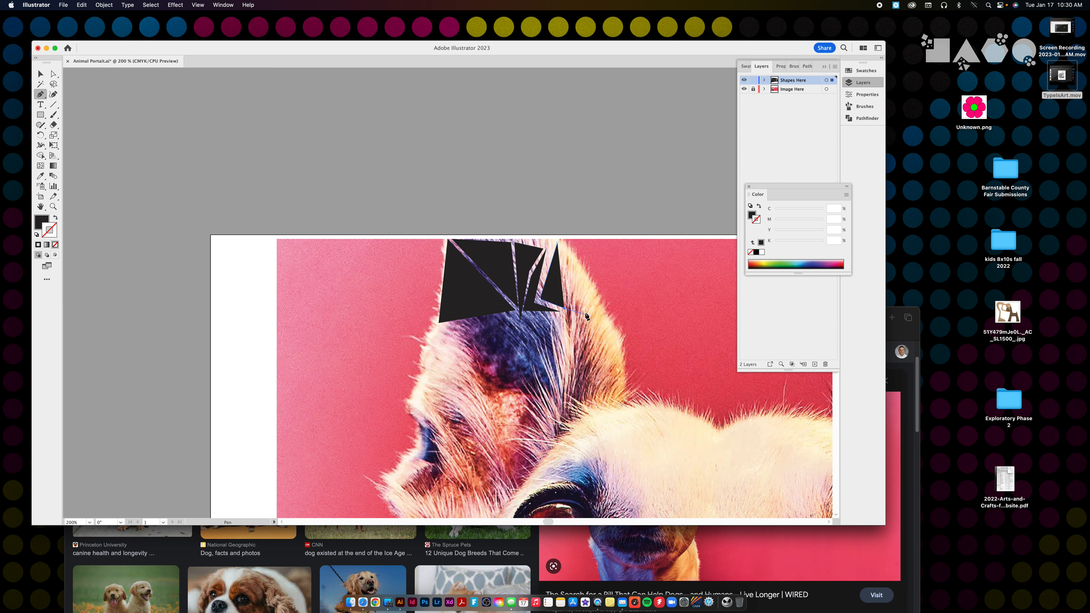
click(557, 243)
Draw a closed four-point dark shape down the ear's inner edge toward the head, starting next to the last triangle's top corner
click(561, 243)
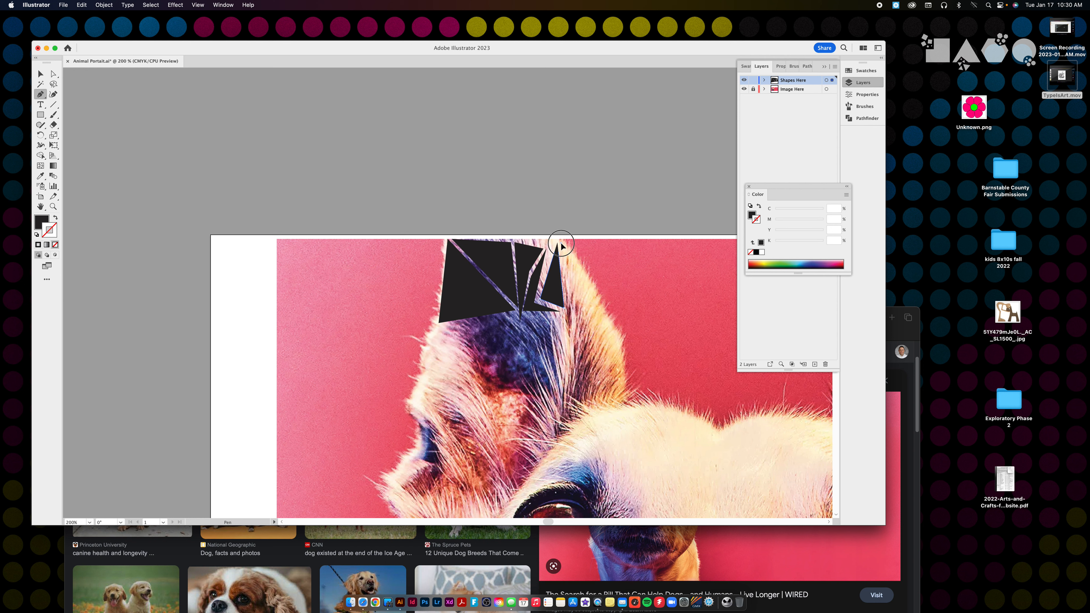
click(568, 308)
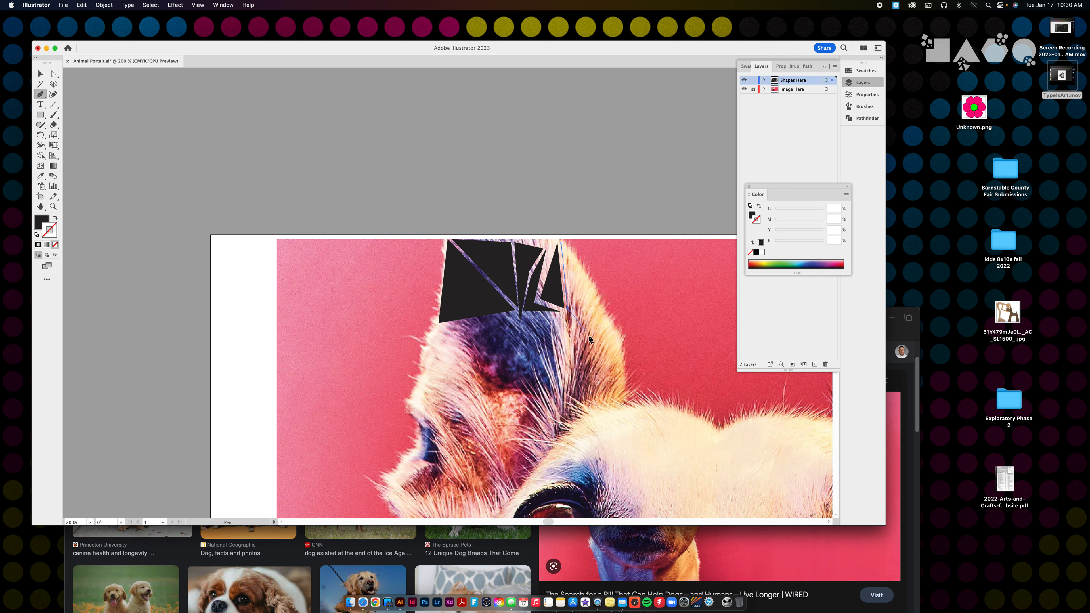
click(624, 367)
click(619, 330)
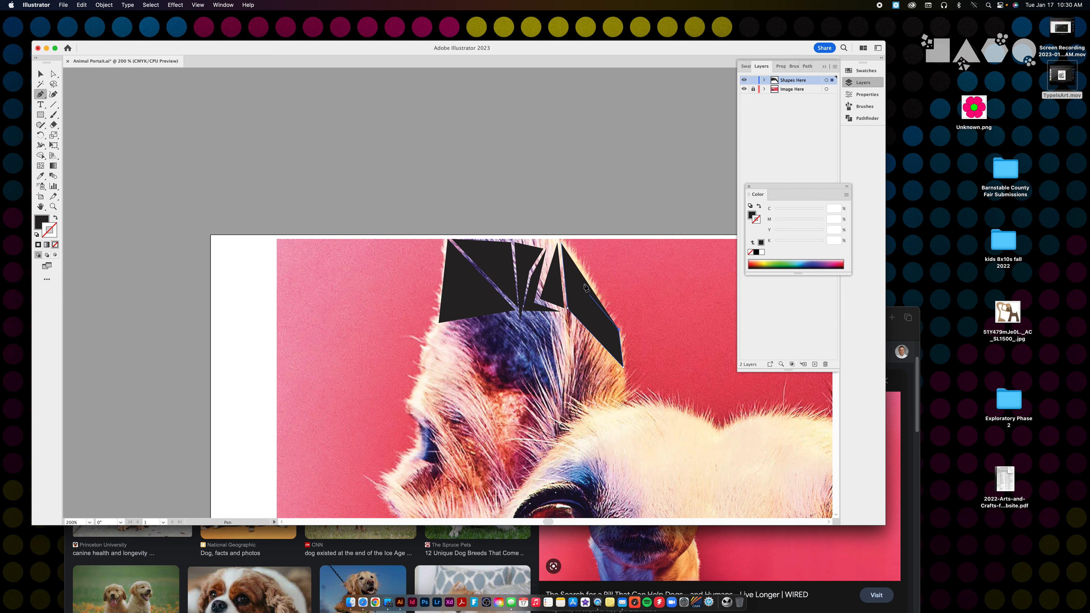
click(561, 243)
Deselect the shapes, fit the artboard in view, and hide the Image Here layer briefly to check the shapes before showing it again
click(41, 74)
click(345, 149)
key(super+0)
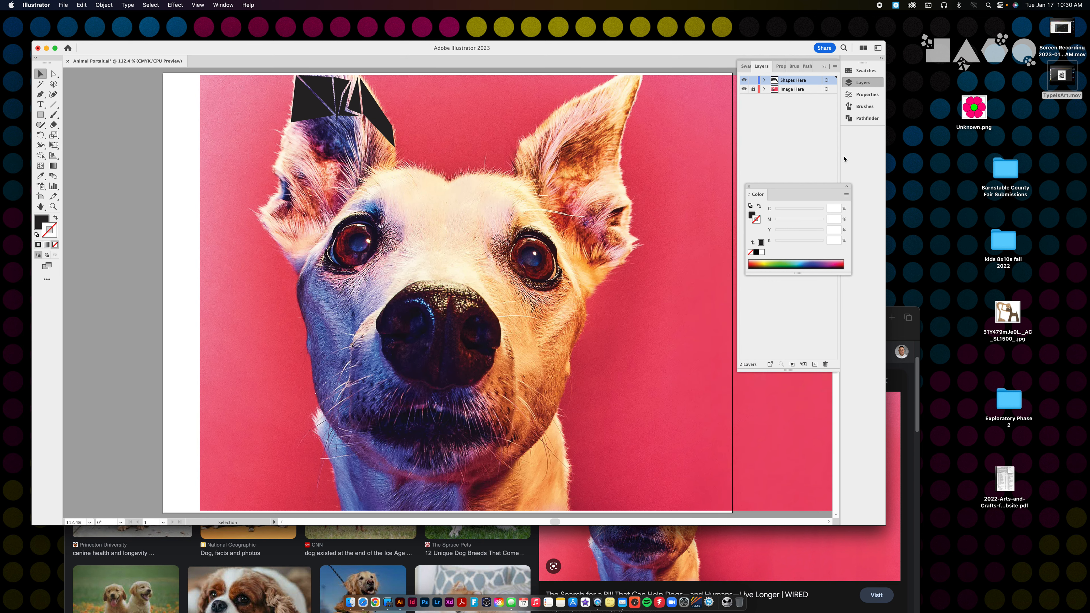
click(744, 89)
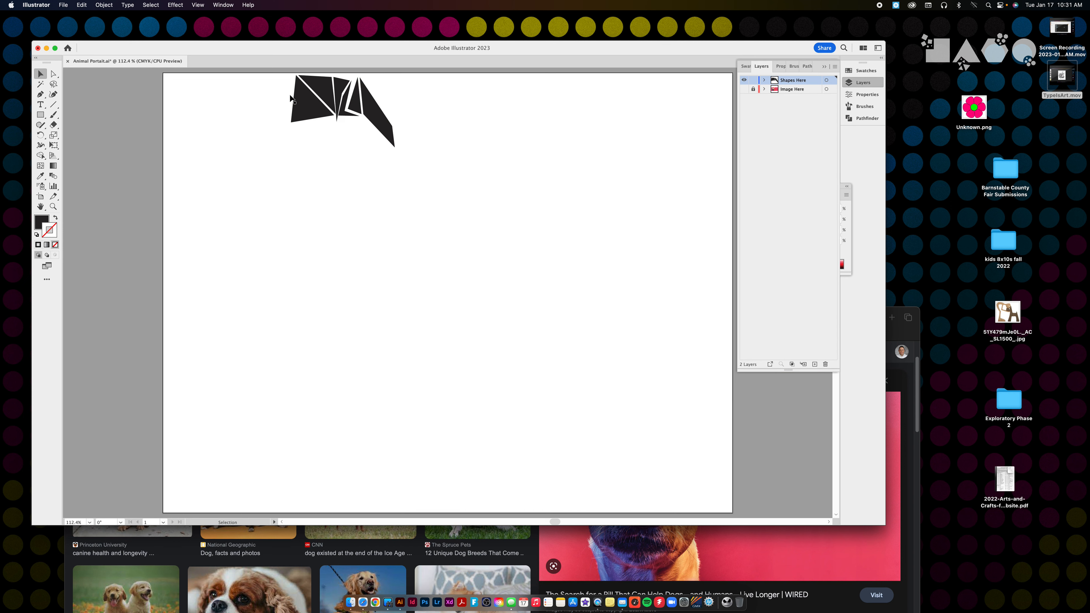
click(744, 89)
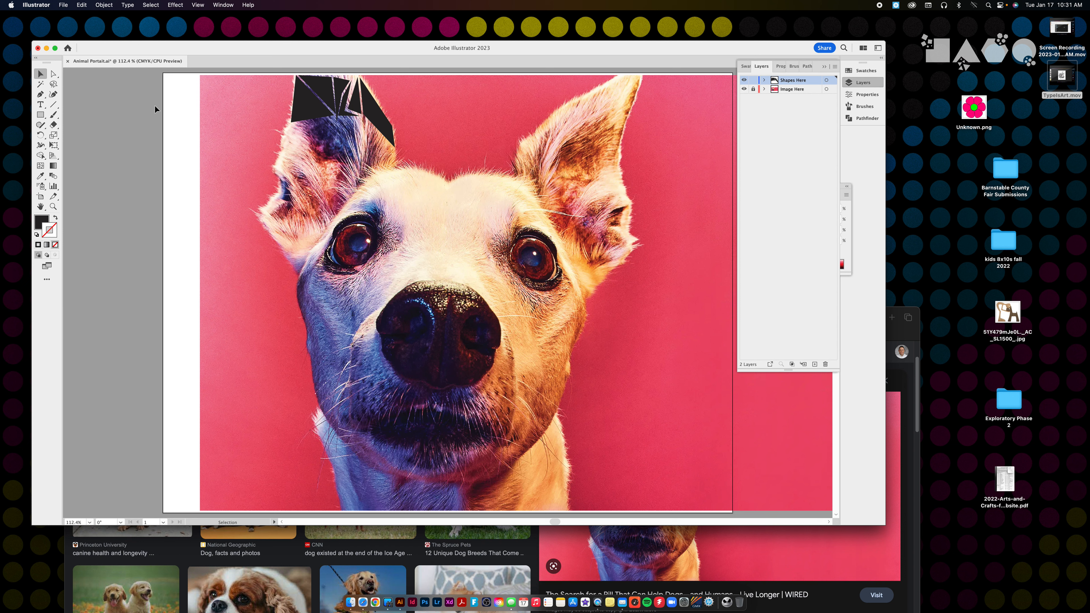
Save the document under a new name in Adobe Illustrator (ai) format, adding the author's name before "Animal Portait.ai"
click(64, 5)
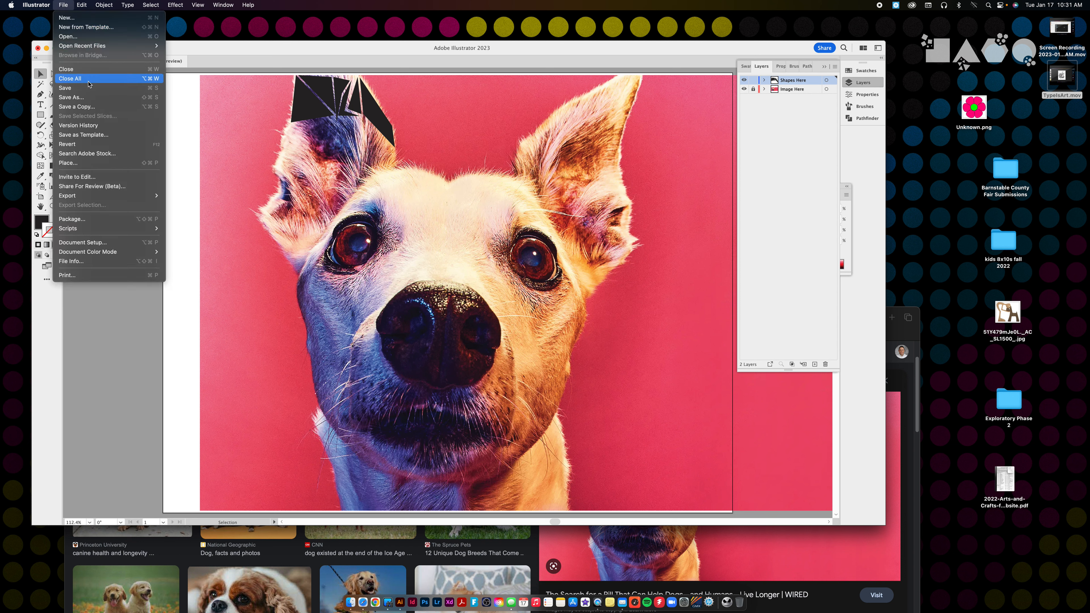
click(87, 98)
click(532, 130)
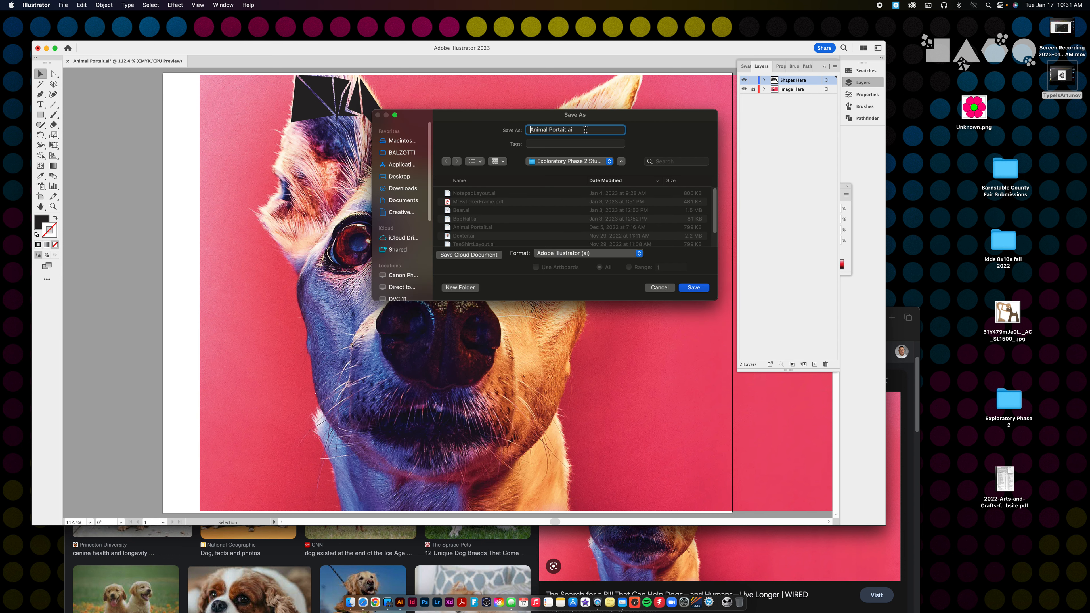
text(Mr.B)
click(700, 290)
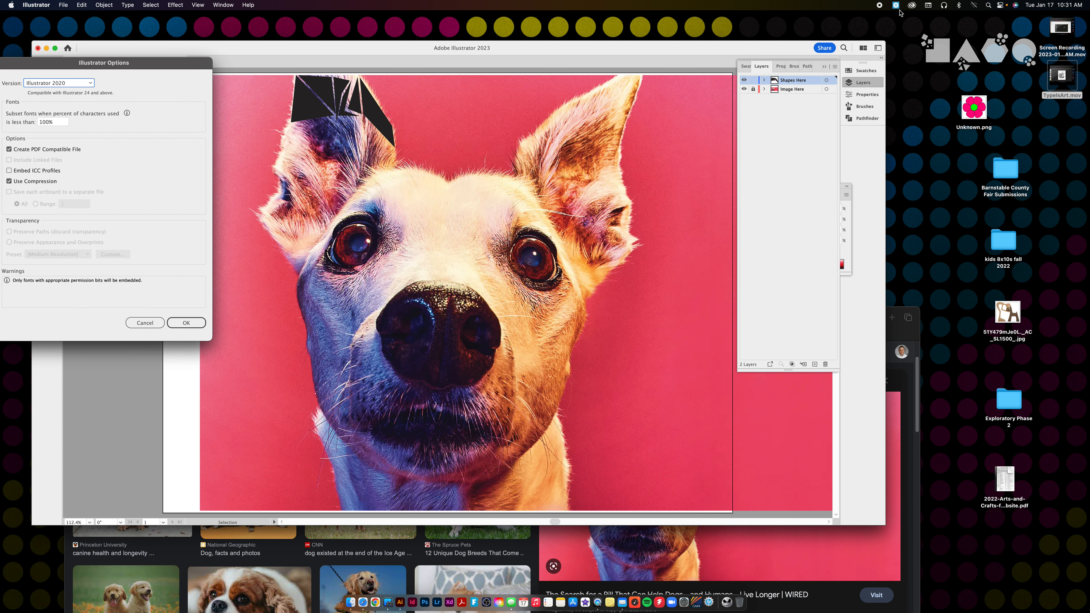